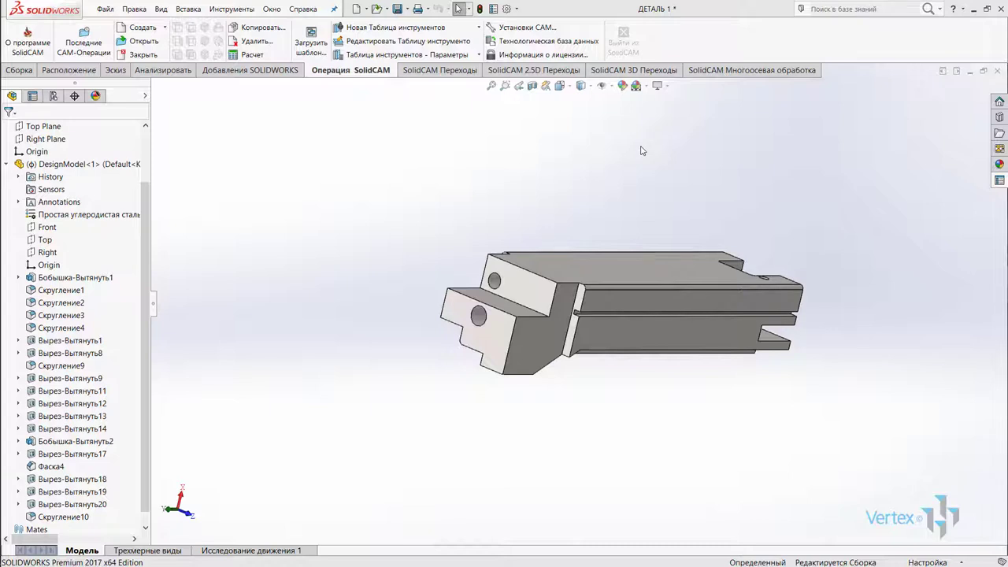
Look through the installed add-ins list and close it without changes.
left_click(518, 10)
left_click(543, 48)
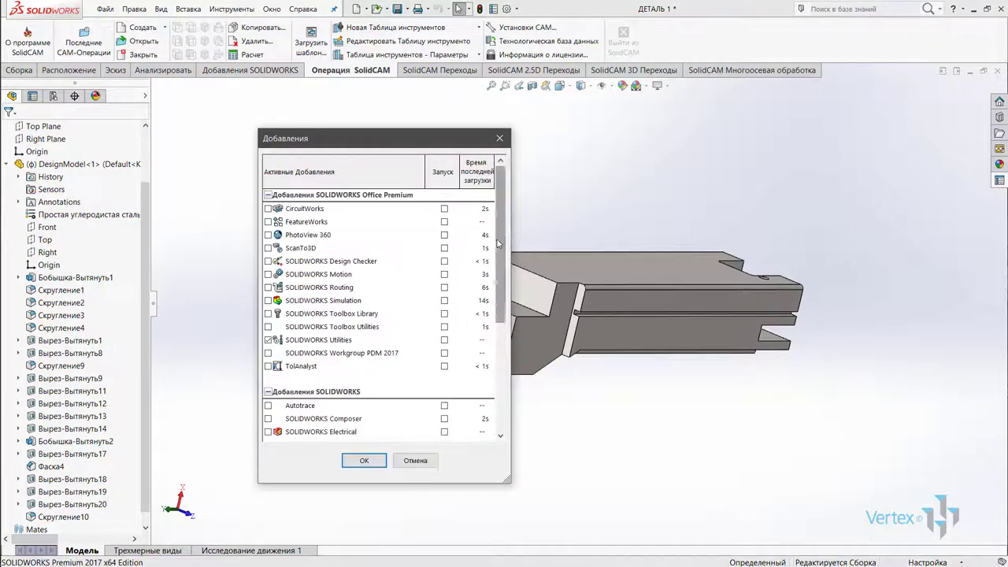
scroll(497, 244, "down", 5)
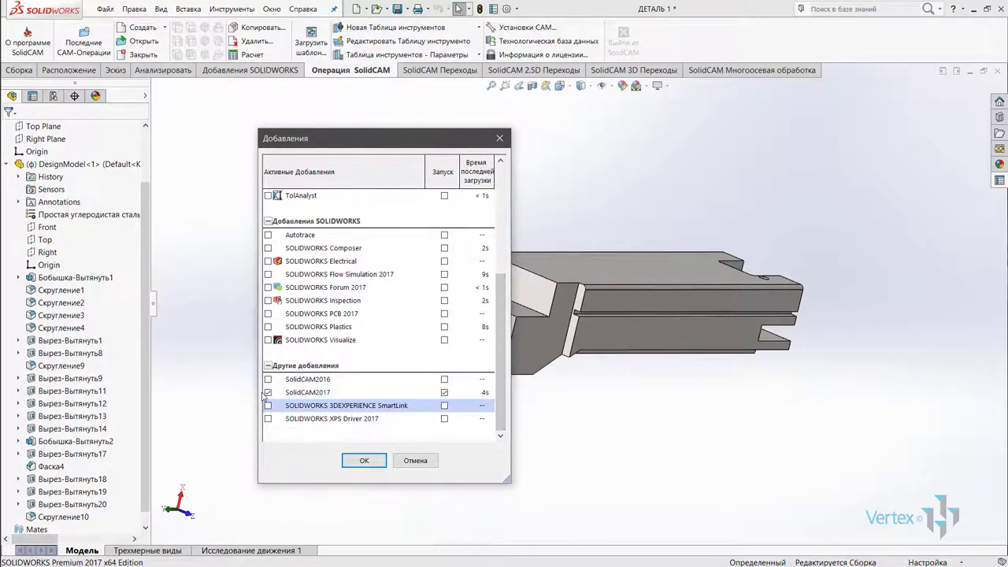
left_click(499, 138)
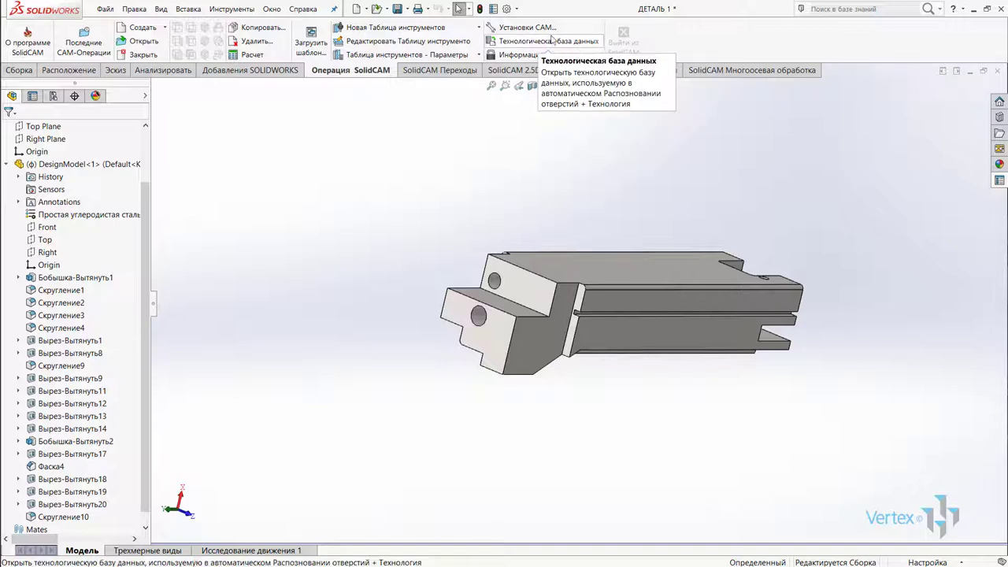
Open SolidCAM settings and expand the CAM-part, system files, threading table and iMachining database paths.
left_click(535, 28)
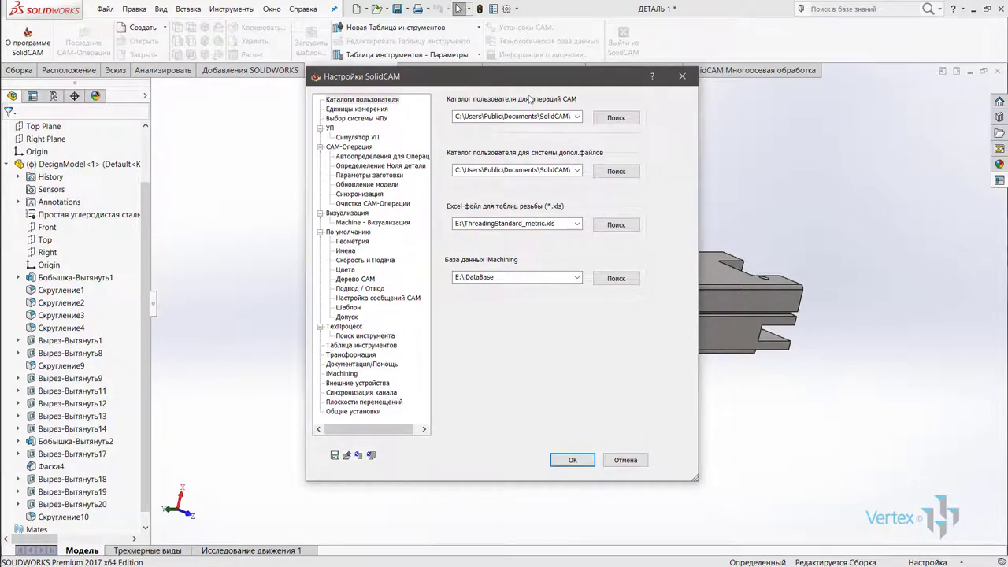
double_click(461, 116)
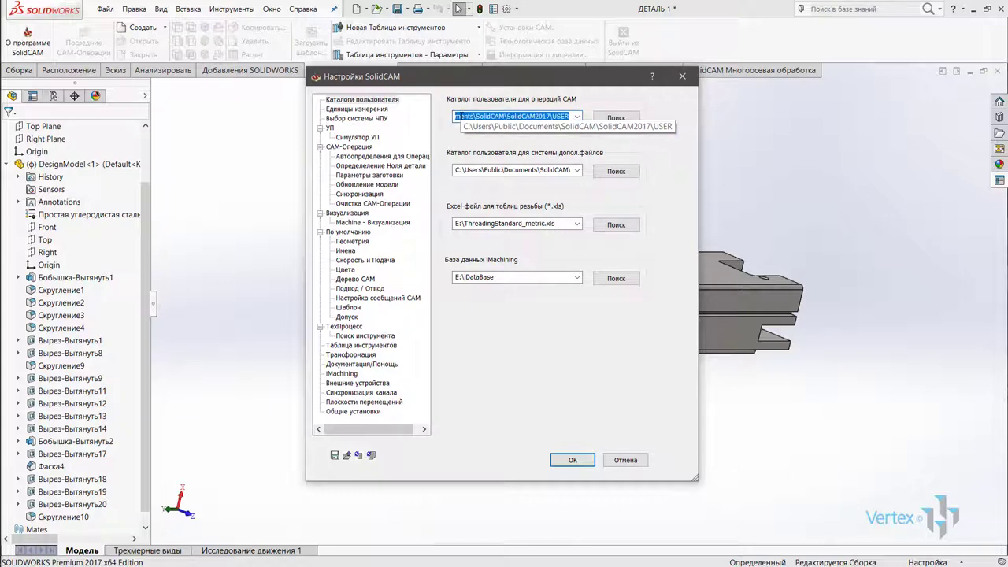
double_click(477, 170)
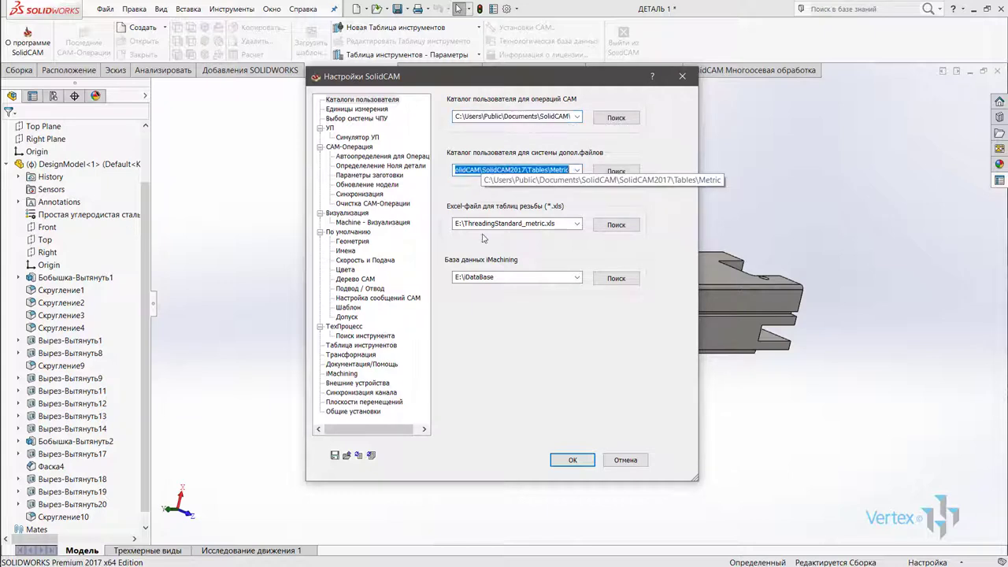
double_click(485, 224)
double_click(527, 278)
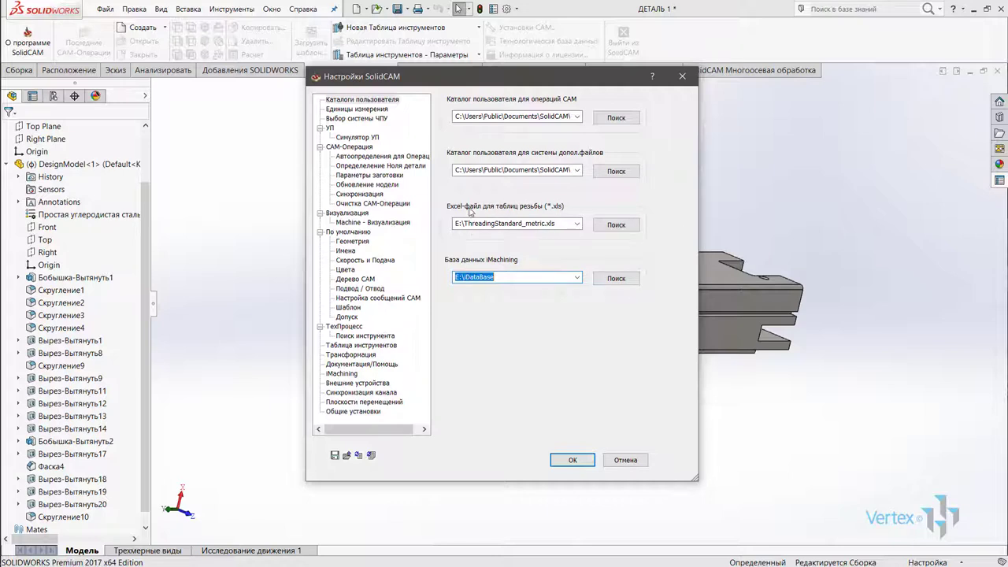
Inspect the threading table file path, then show the units page with millimetres in force.
left_click(557, 224)
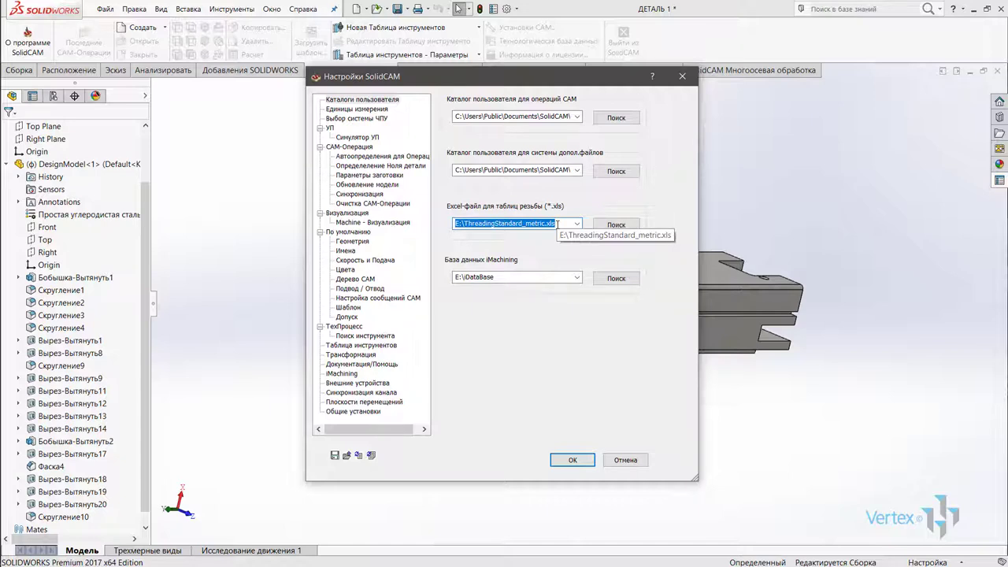
key("Tab")
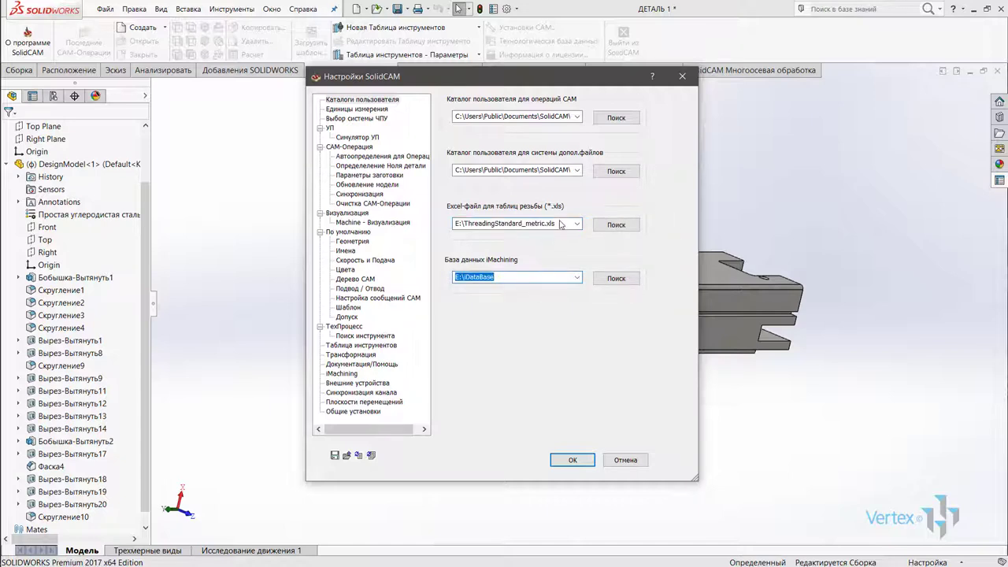
left_click(559, 224)
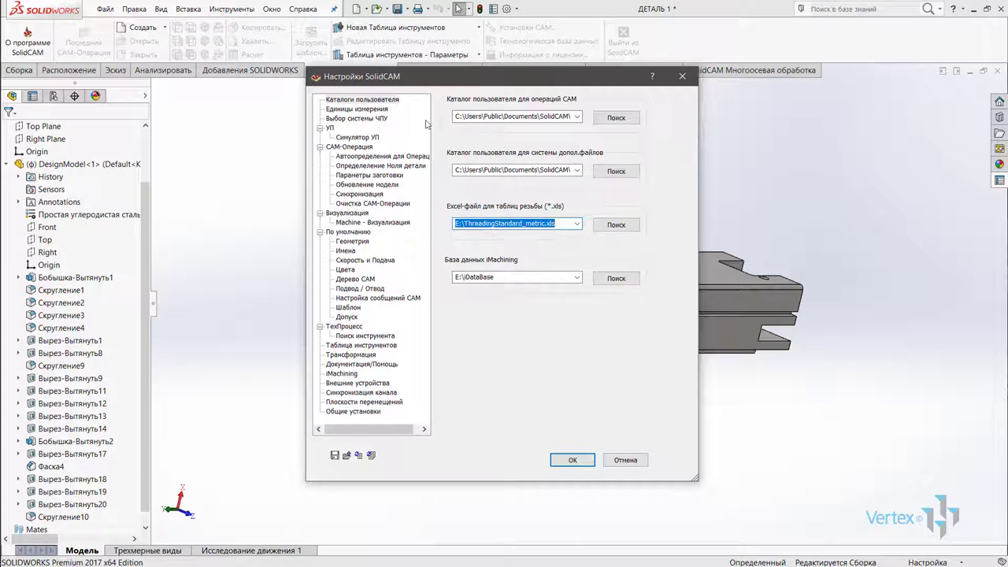
left_click(377, 110)
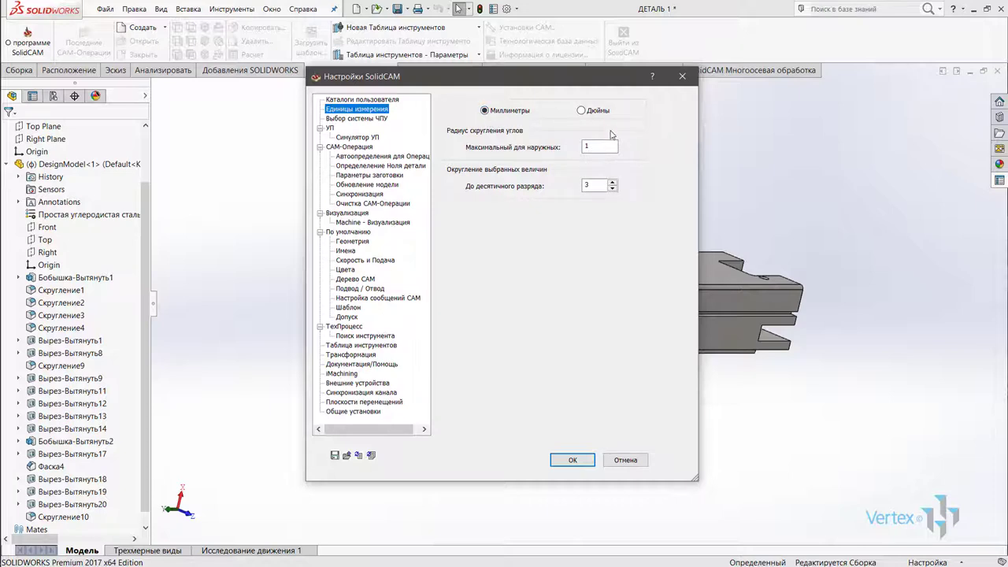
Show the CNC machine page: post-processor folder E:\Gpptool, milling AWEA1000-FANUC, turning OKUMALL, mill-turn dmu80.mt.
left_click(356, 119)
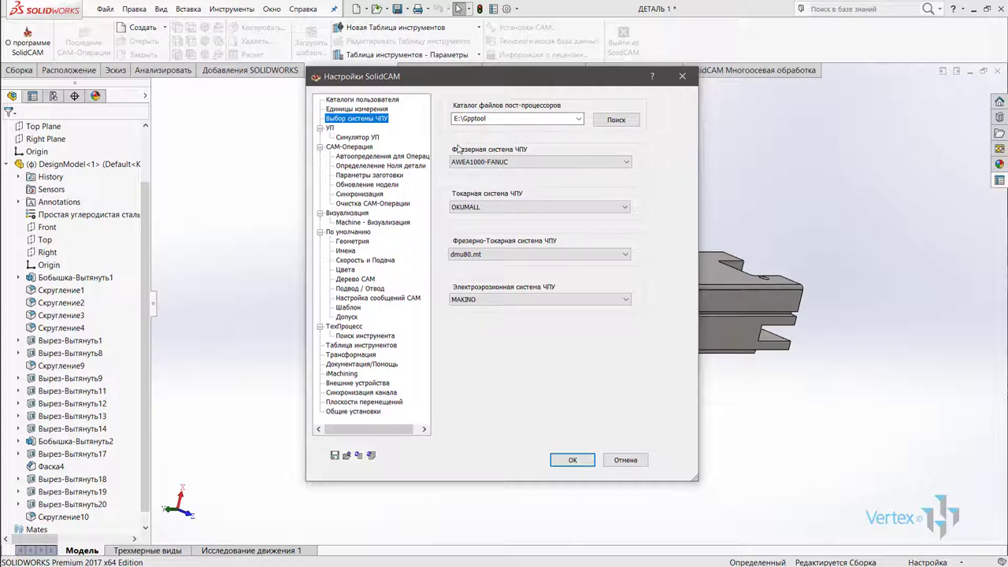
Review the machine lists, keeping AWEA1000-FANUC, OKUMALL, dmu80.mt and MAKINO as defaults.
left_click(622, 163)
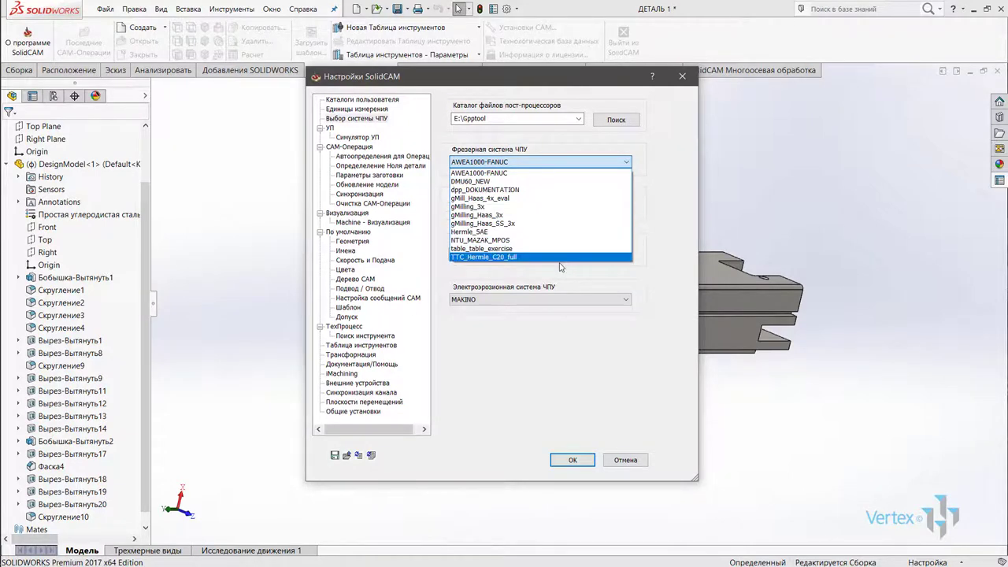
left_click(562, 349)
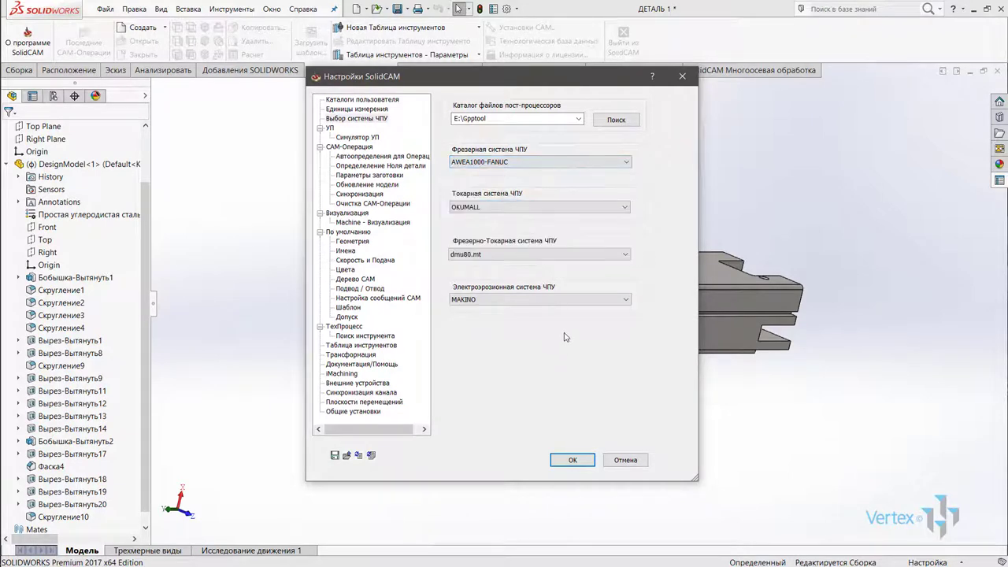
left_click(532, 209)
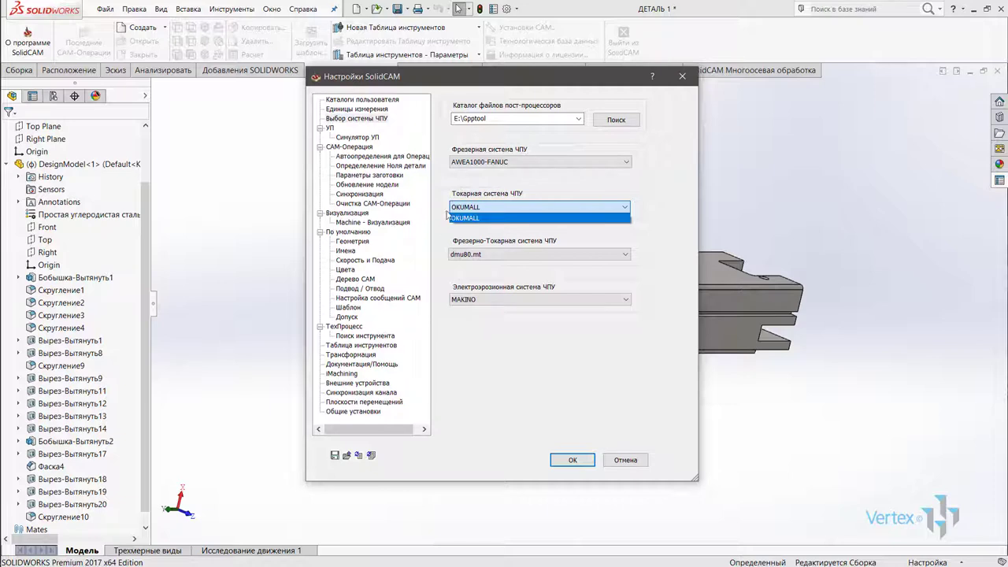
left_click(565, 259)
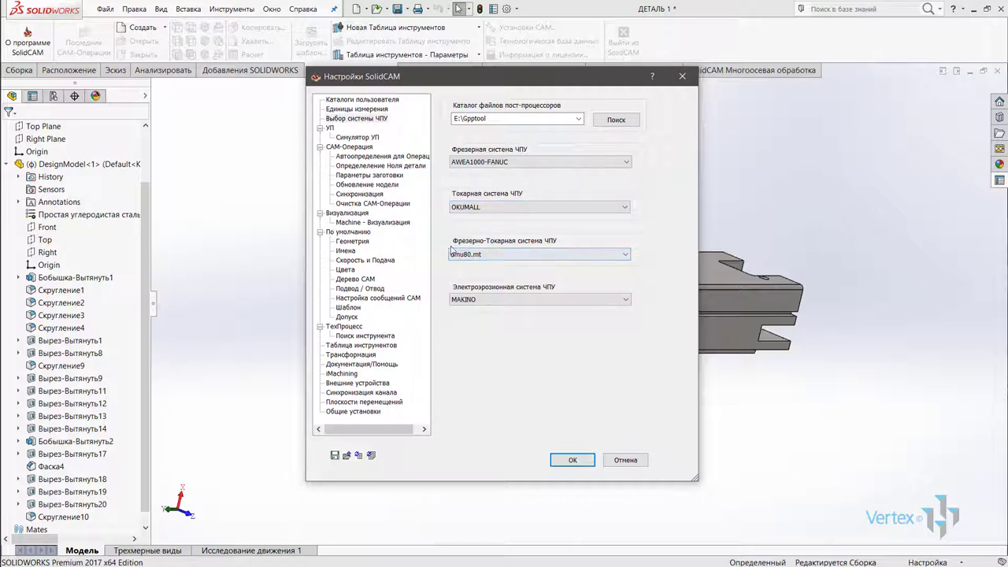
left_click(513, 257)
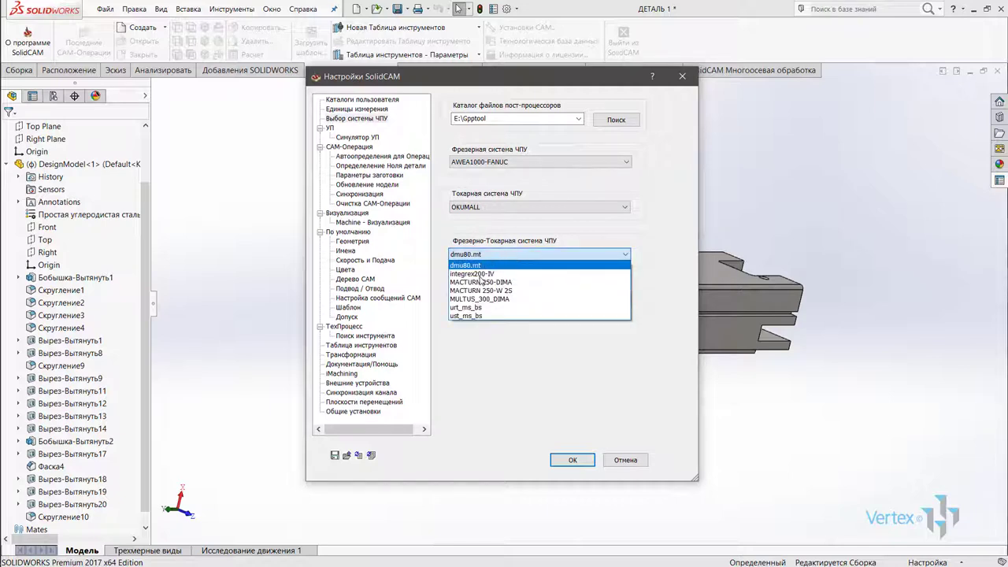
left_click(505, 352)
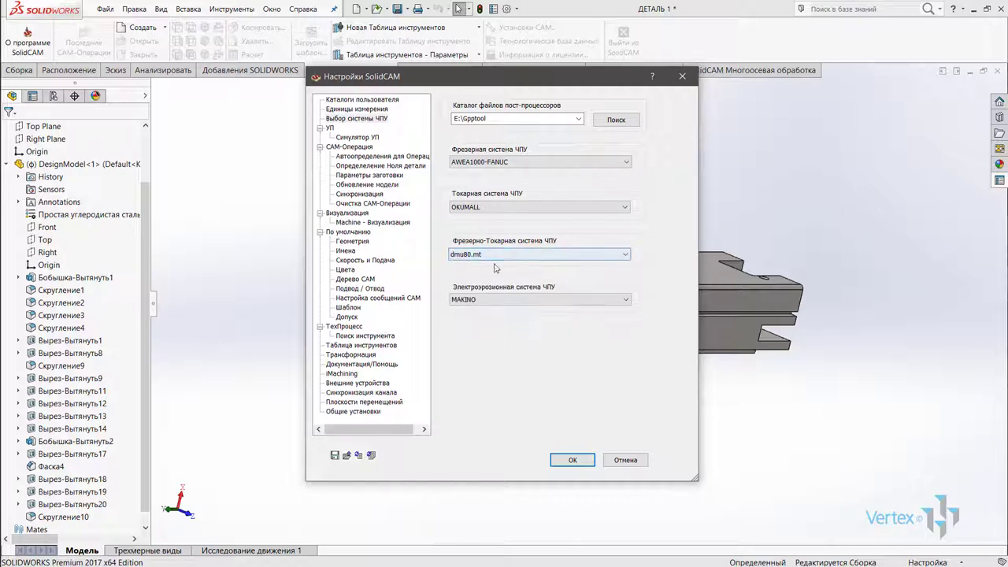
left_click(508, 303)
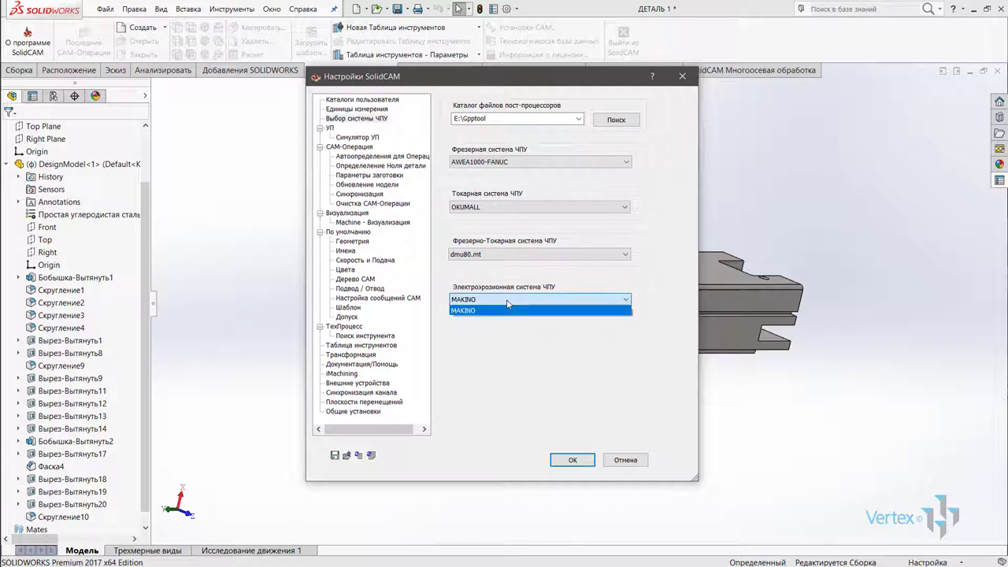
left_click(524, 350)
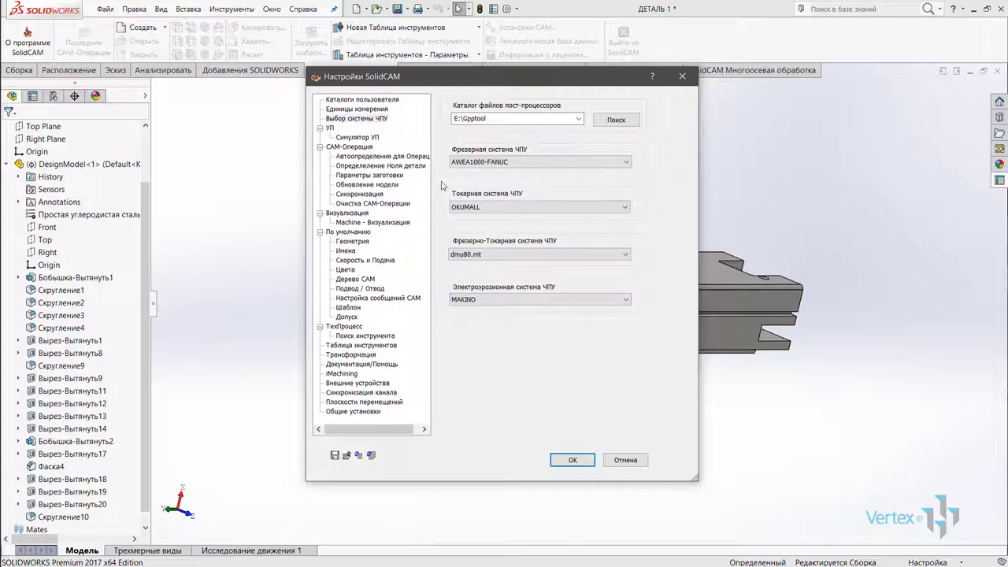
Step through simulator, CAM-part and tool table pages, check the tool import path, then show iMachining.
left_click(343, 138)
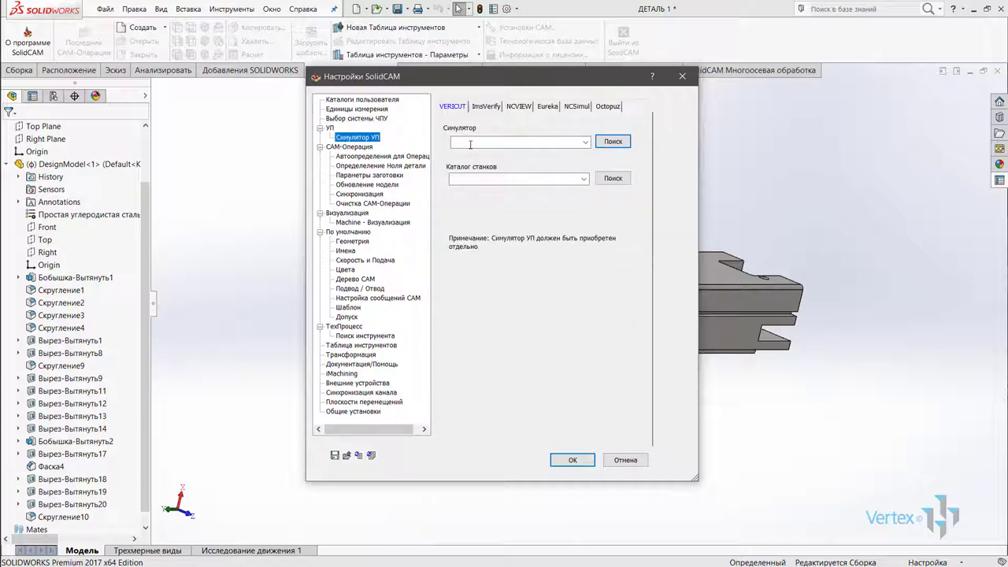
left_click(357, 147)
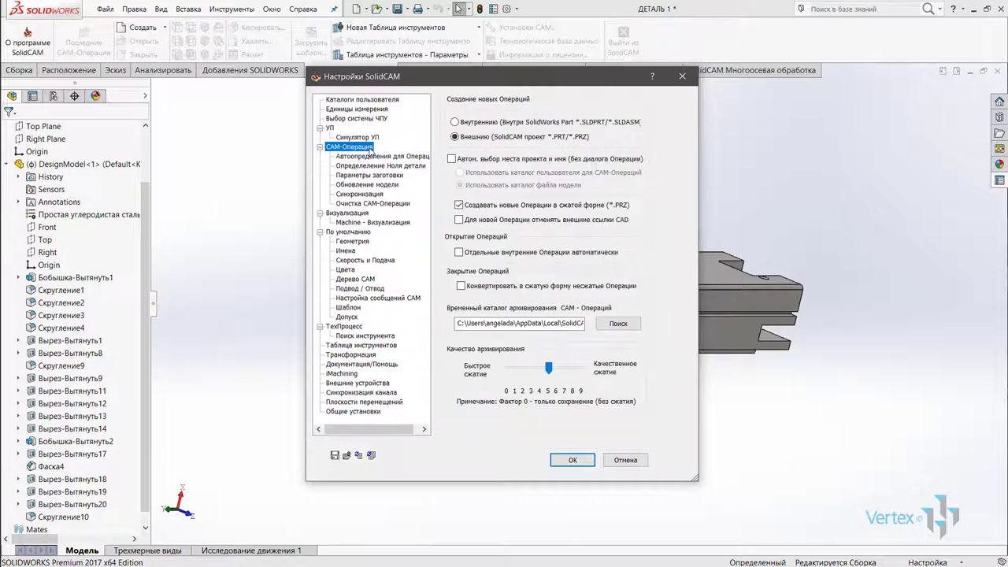
left_click(396, 346)
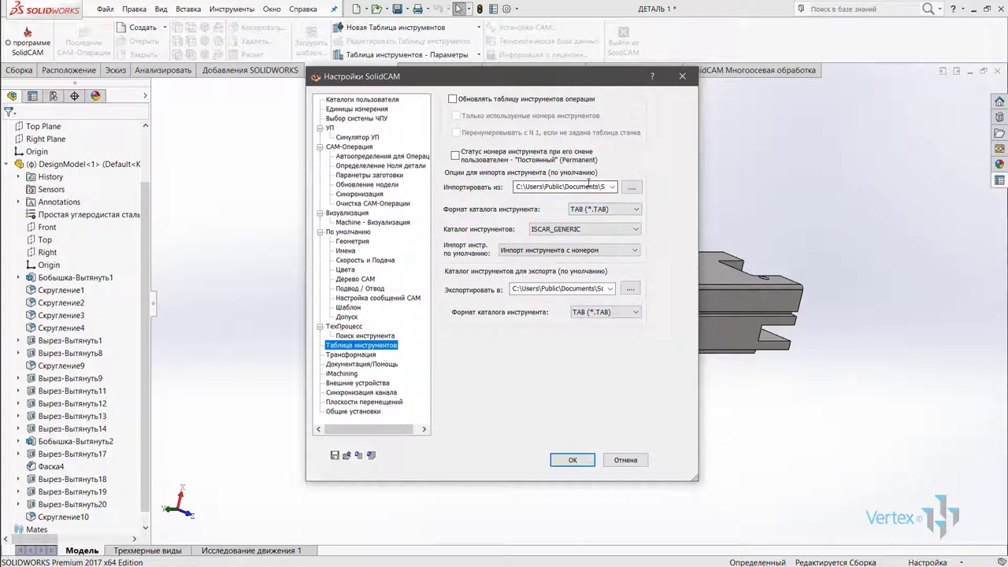
double_click(586, 187)
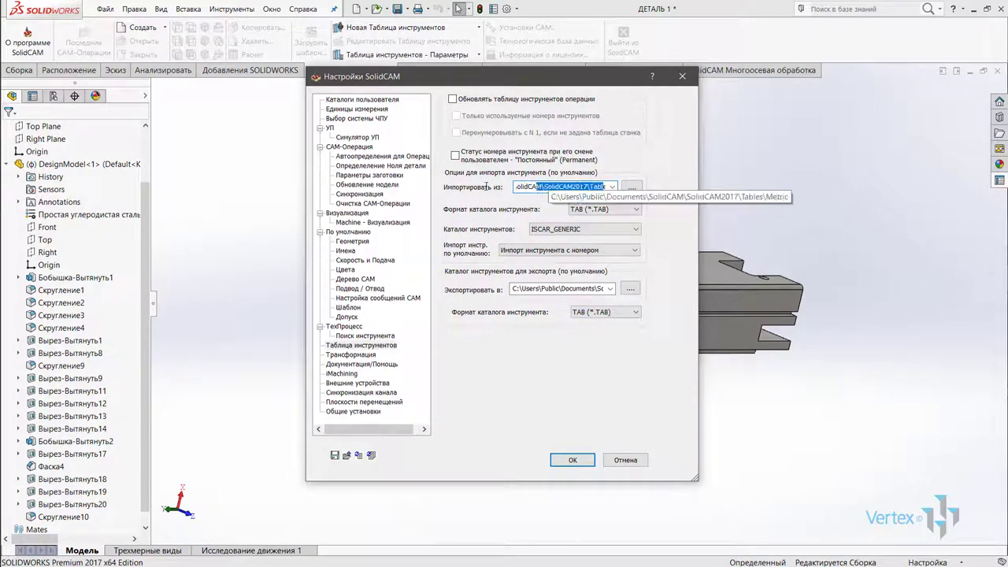
key("shift+Home")
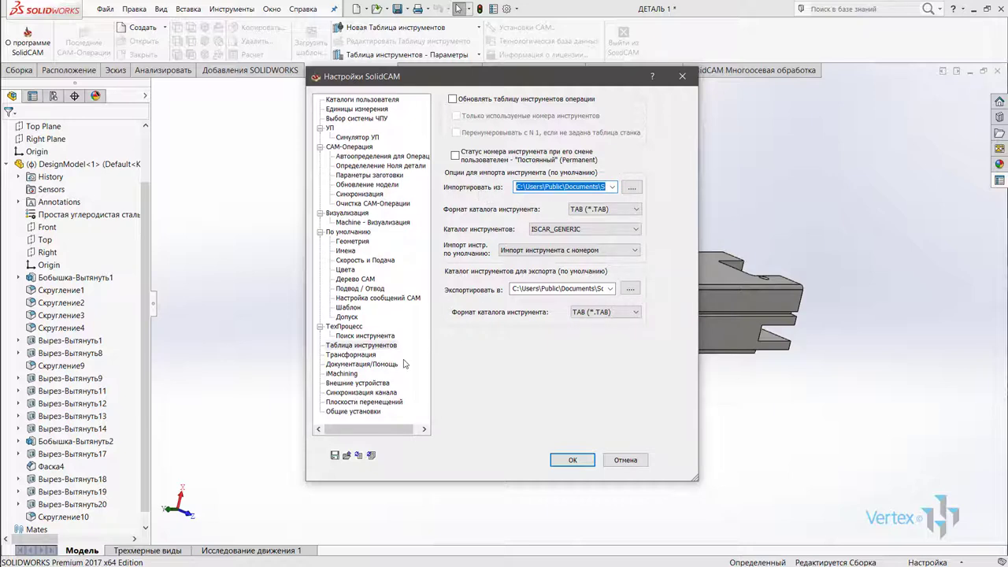
left_click(342, 373)
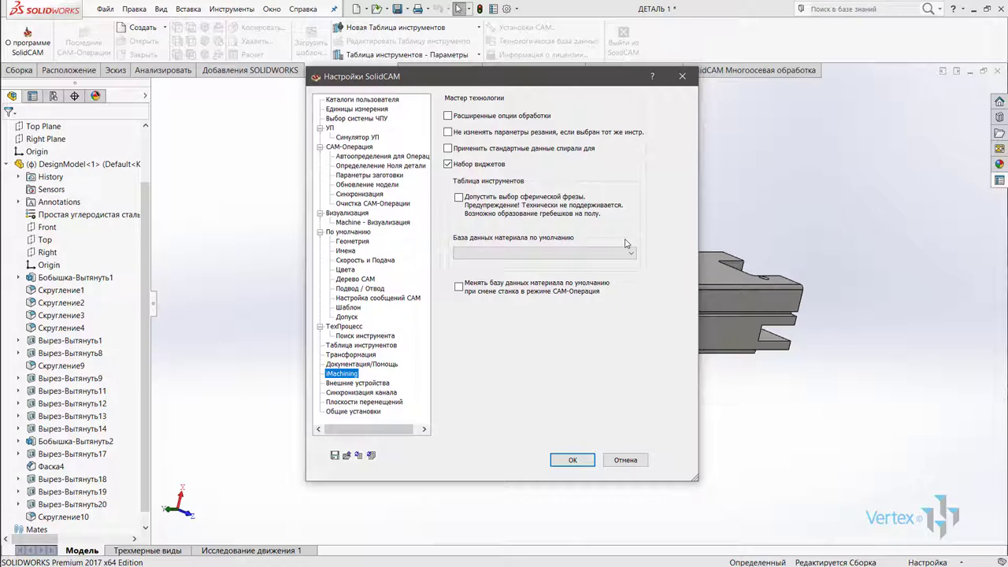
left_click(398, 223)
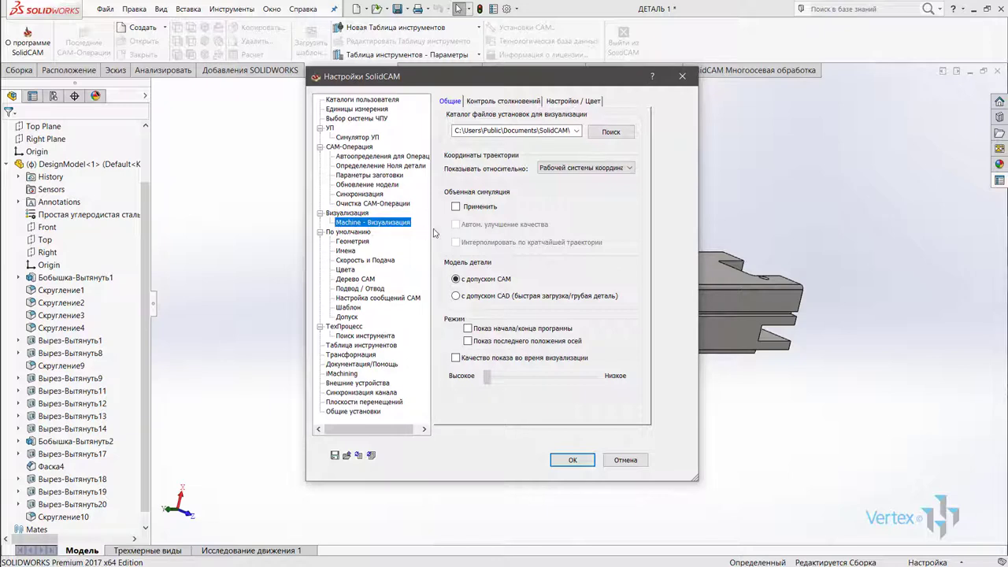
left_click(464, 129)
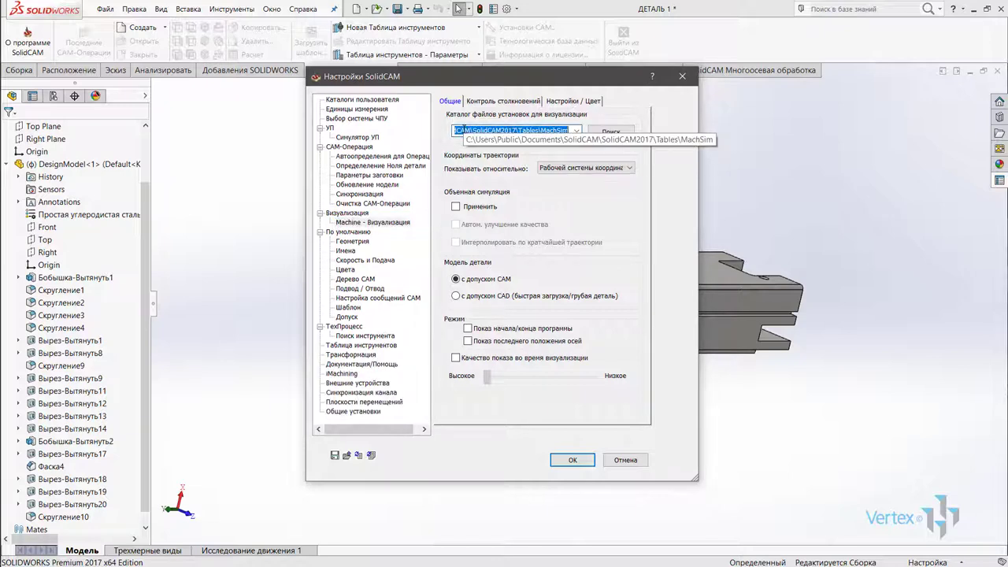
left_click_drag(463, 129, 457, 142)
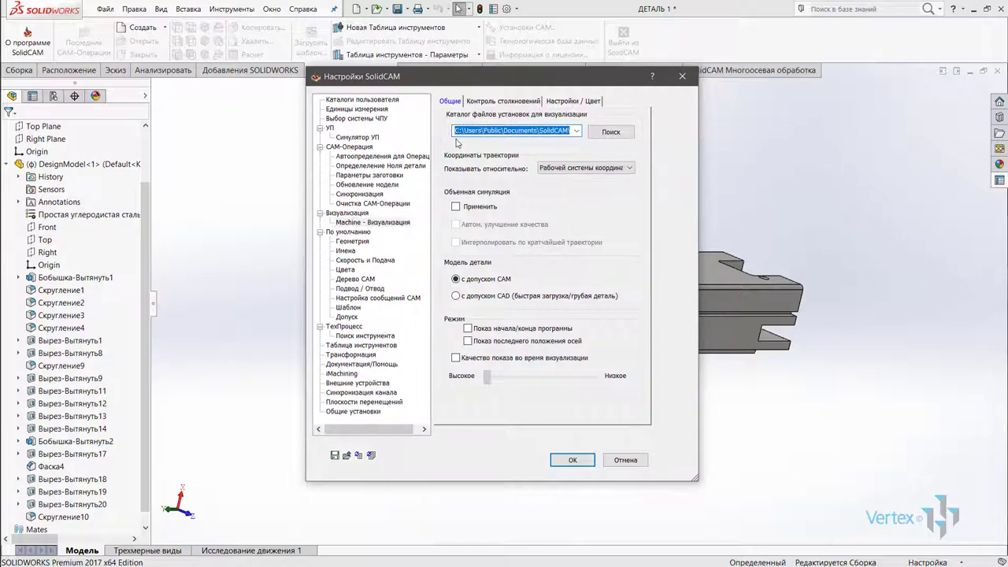
left_click(499, 130)
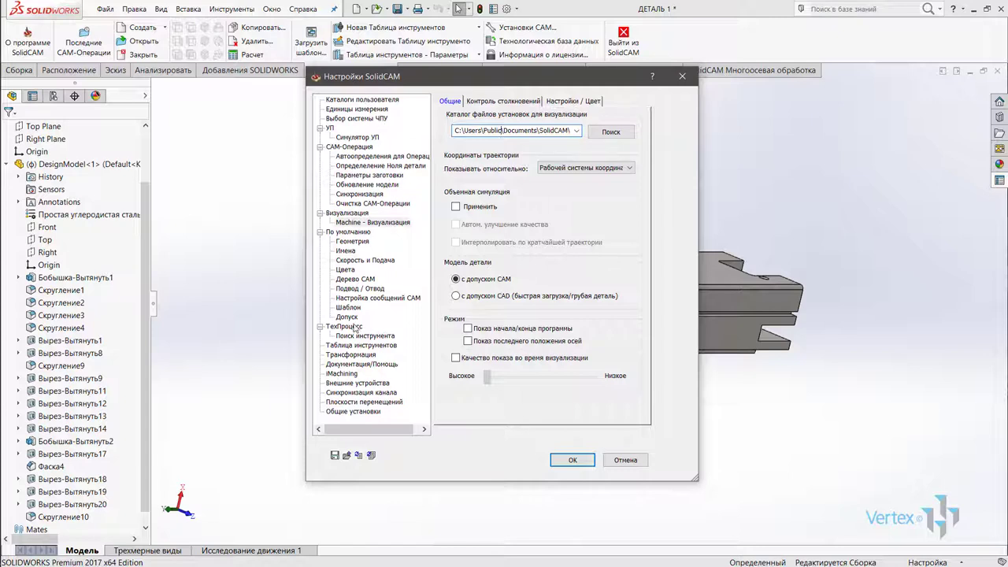
left_click(575, 463)
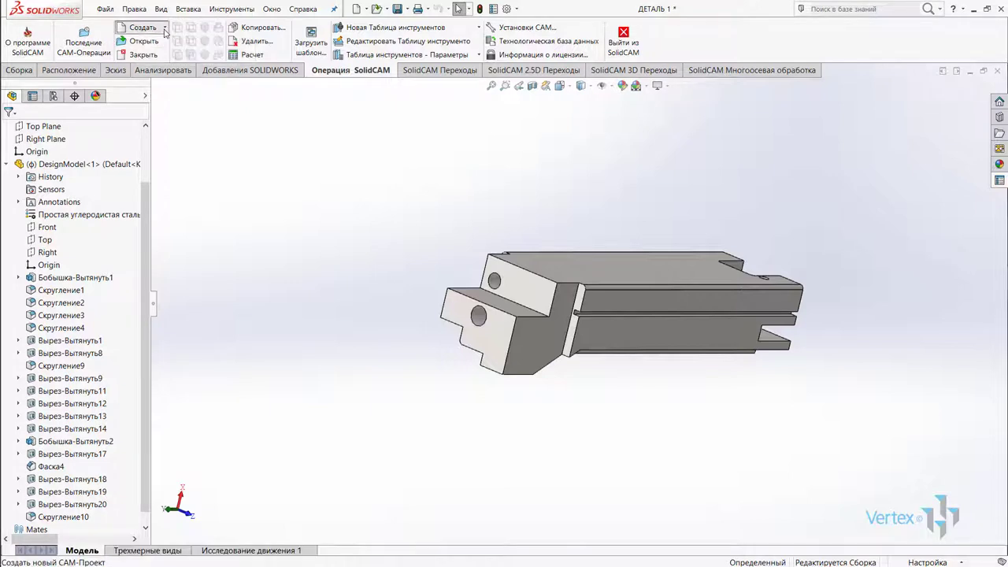
Start a new SolidCAM milling project from the Создать list.
left_click(164, 32)
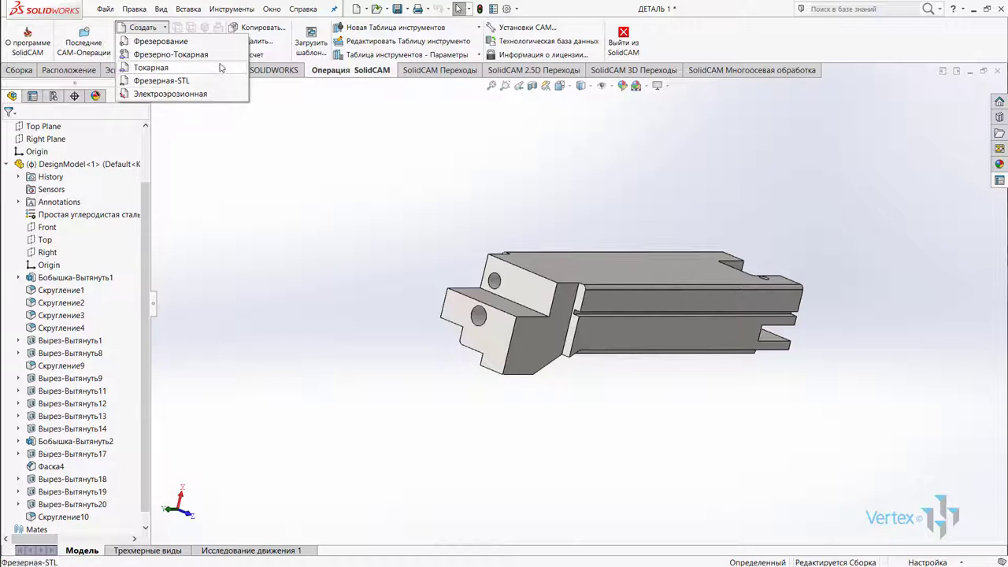
left_click(186, 41)
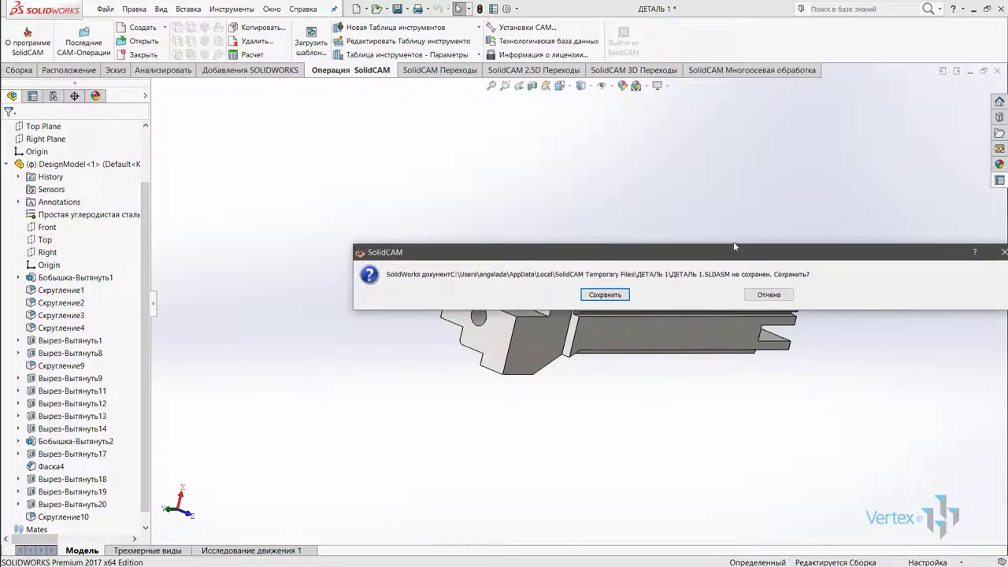
Save the part document and rename the new milling project to Обработка.
left_click(621, 295)
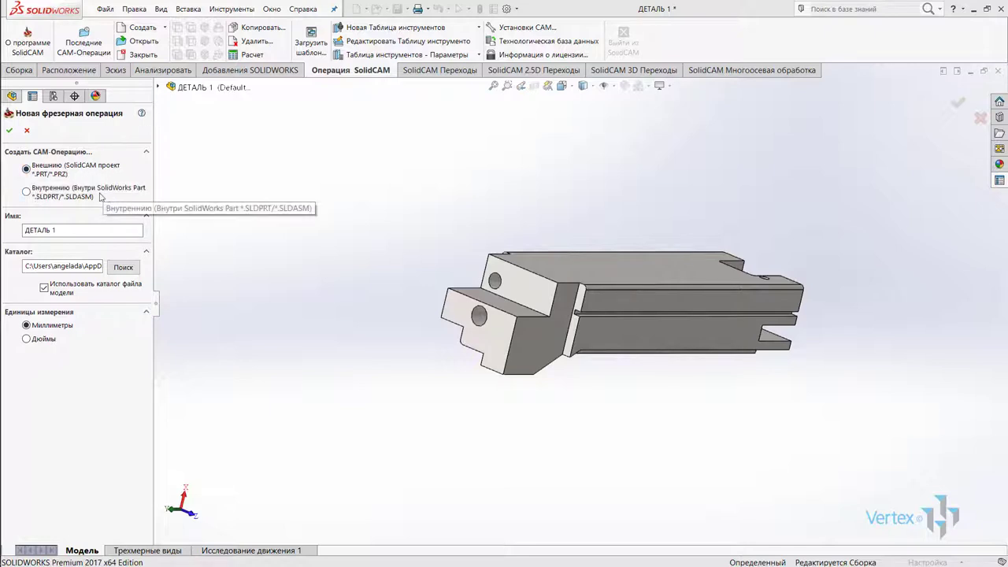
left_click(92, 231)
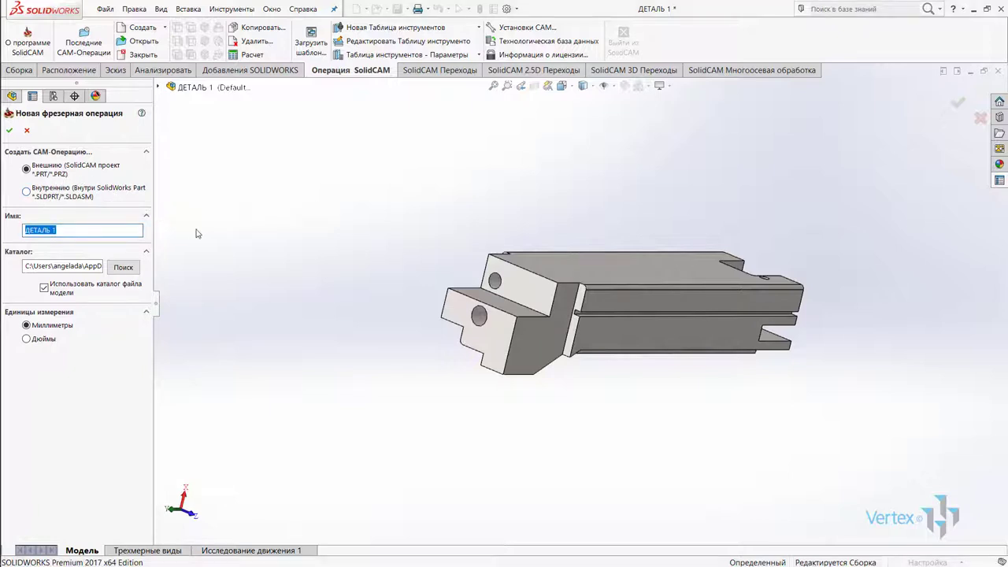
key("BackSpace")
type("работка")
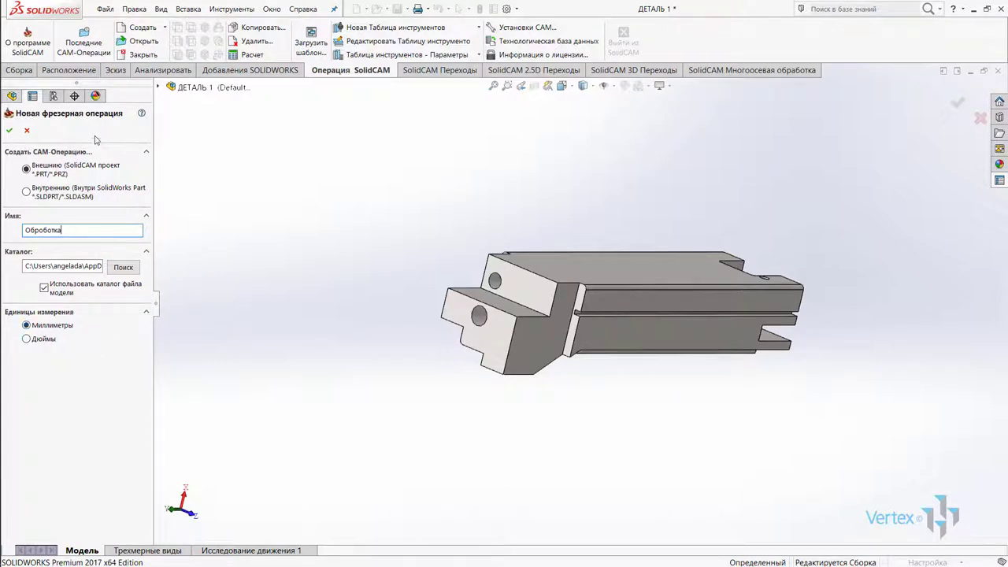
Create the Обработка project and switch its CNC machine from AWEA1000-FANUC to gMilling_Haas_3x.
left_click(8, 131)
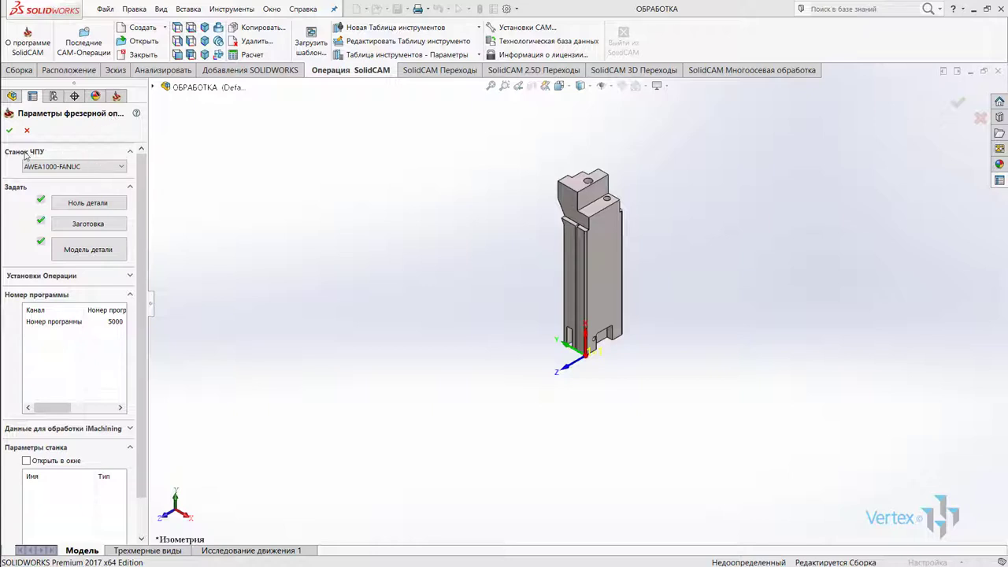
left_click(115, 171)
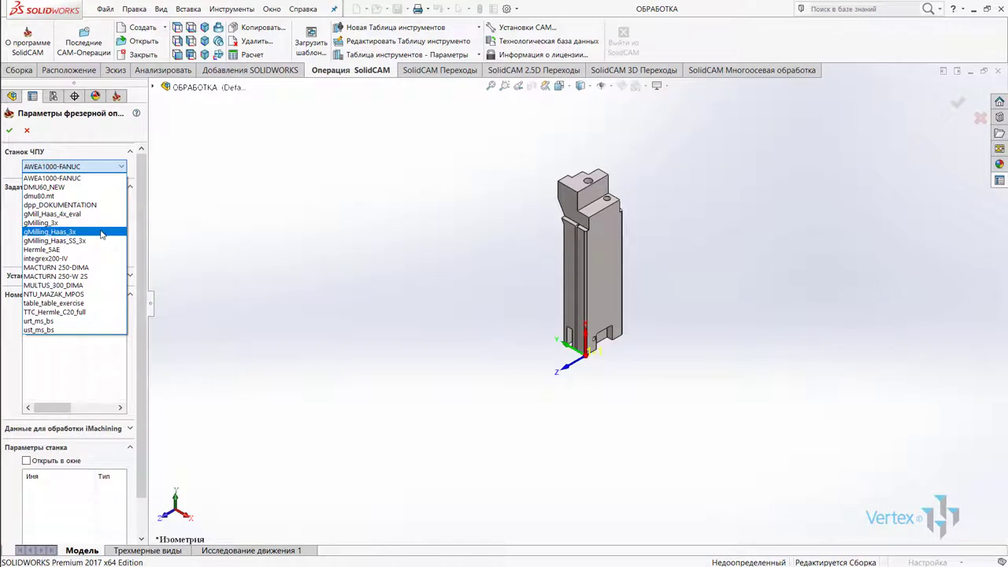
left_click(101, 233)
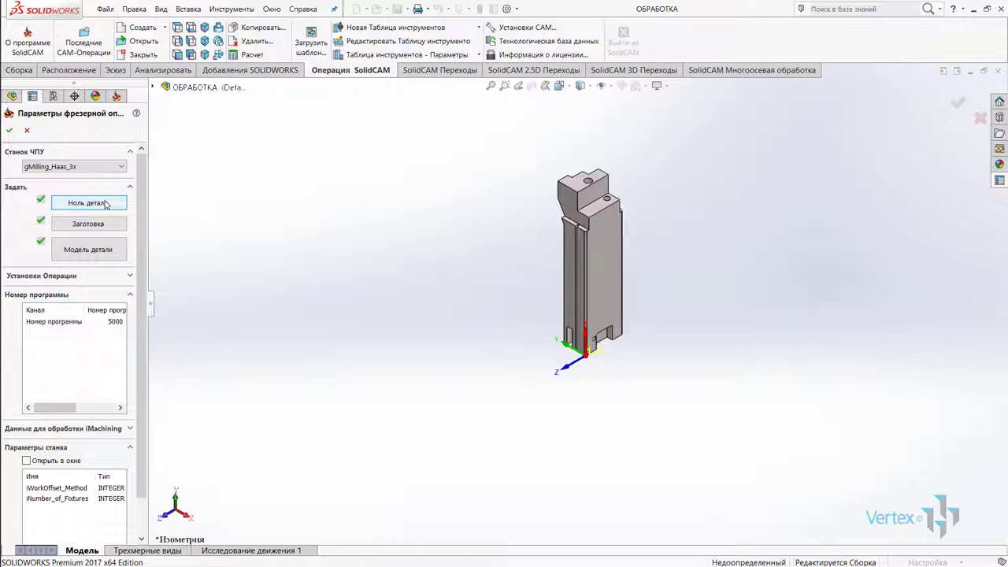
Inspect part zero Мас 1 and its 1- Позиция position in the Part Zero Manager, then close it.
left_click(106, 203)
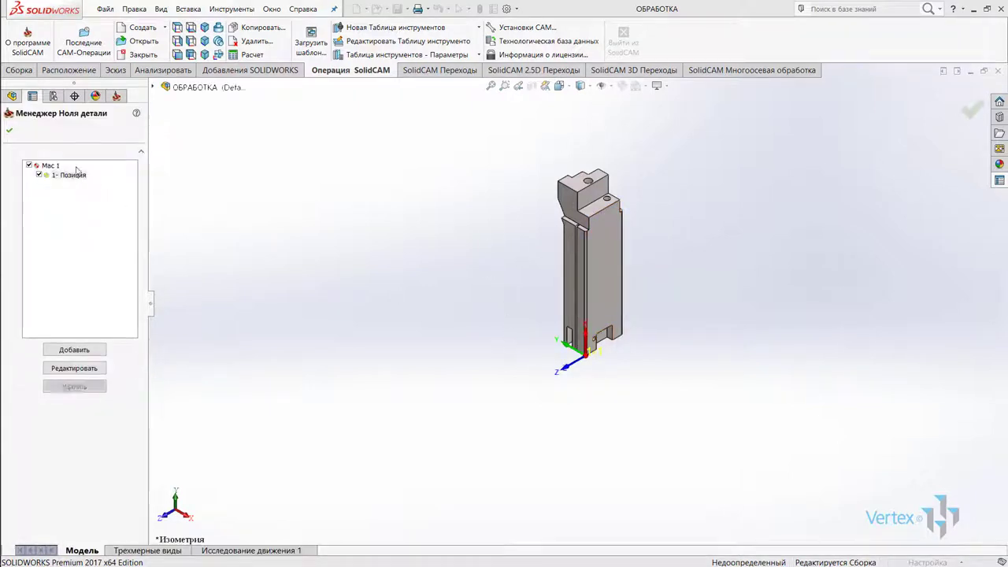
left_click(49, 166)
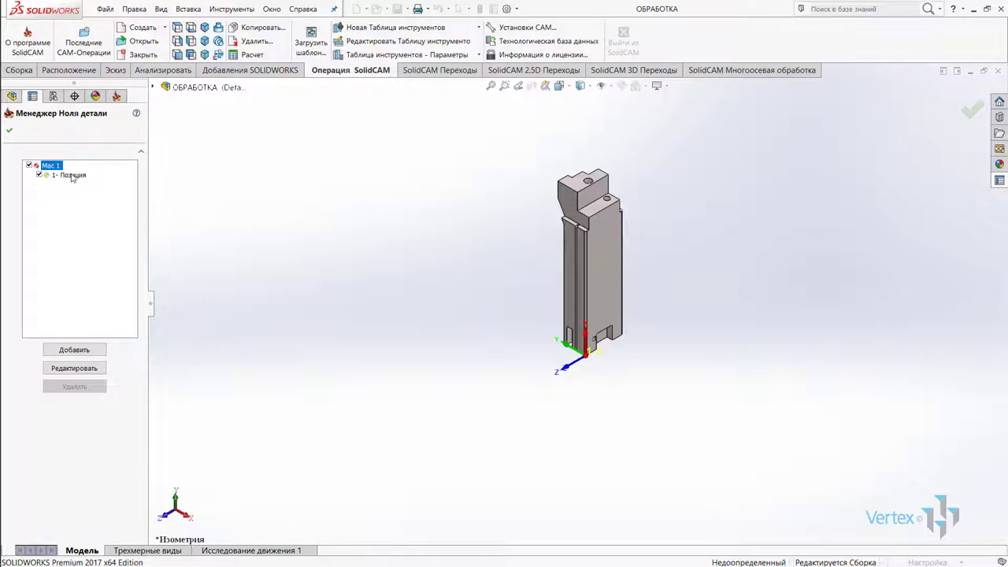
left_click(72, 176)
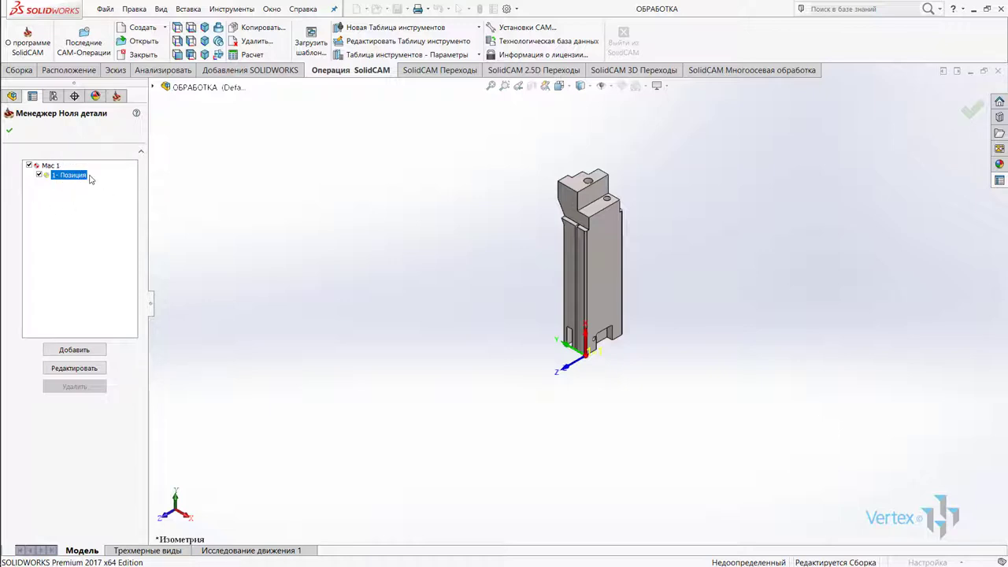
left_click(52, 166)
left_click(63, 175)
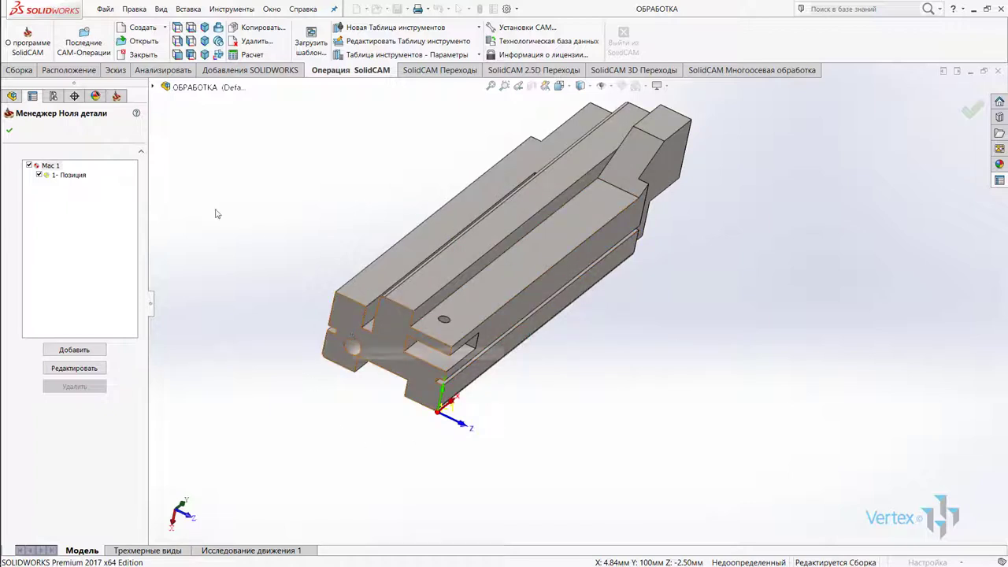
left_click(56, 167)
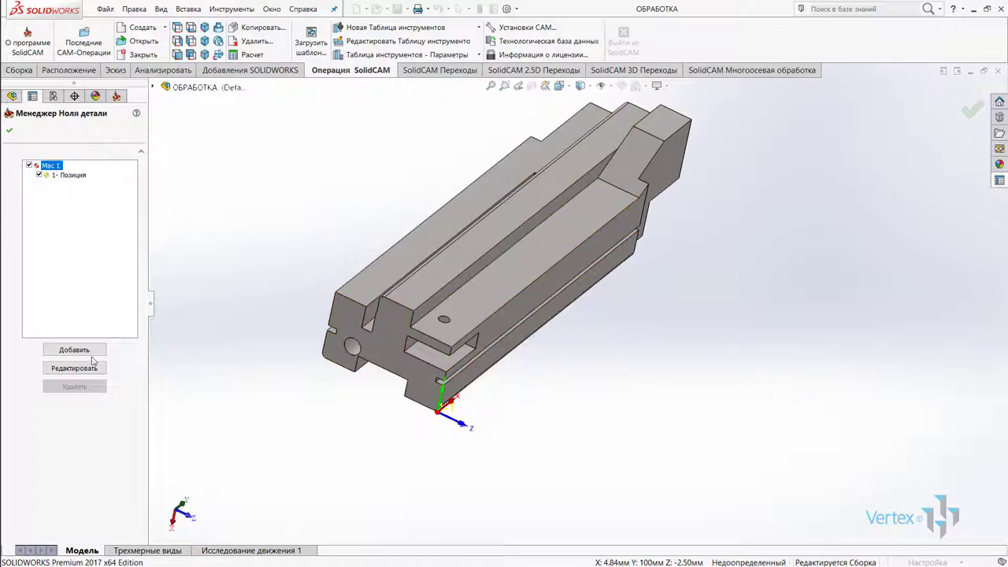
left_click(9, 130)
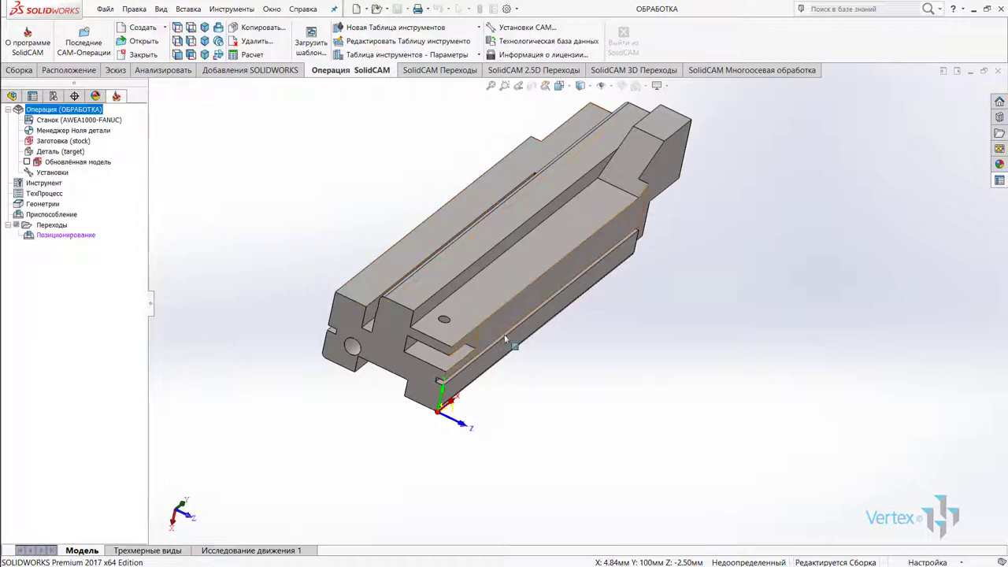
Open the part zero parameters and review the machine number and position values.
double_click(72, 130)
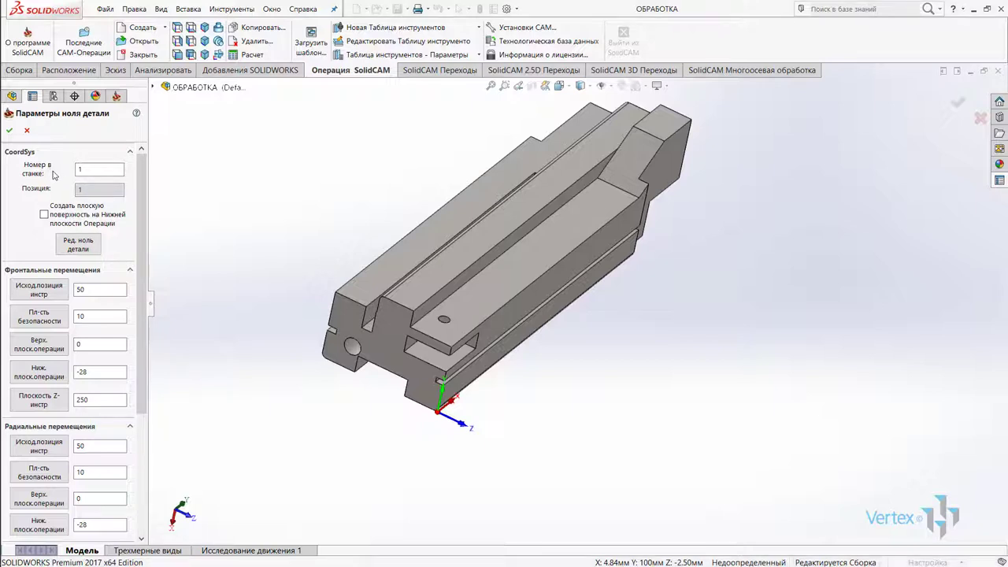
double_click(85, 169)
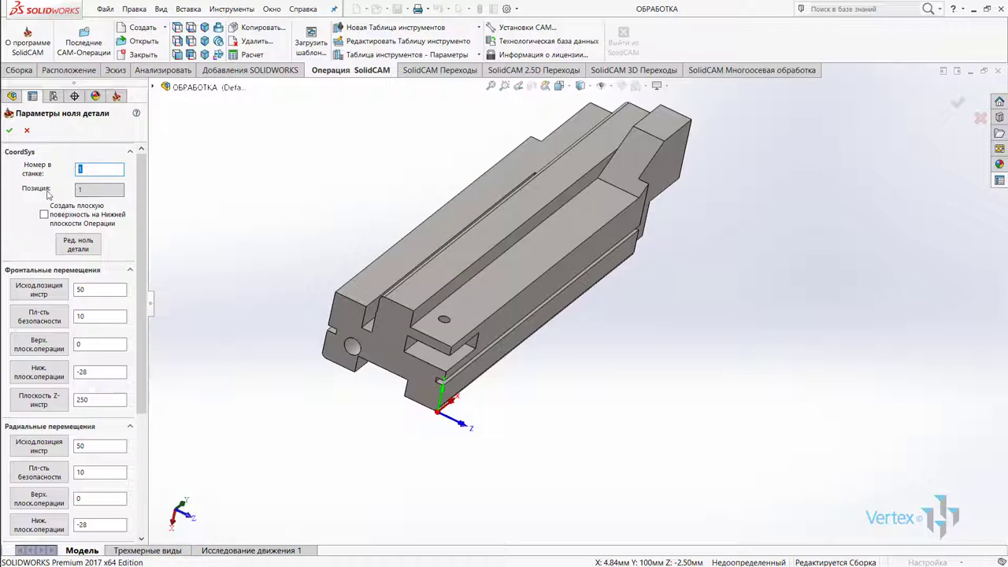
left_click(88, 197)
double_click(76, 192)
left_click(82, 168)
double_click(76, 190)
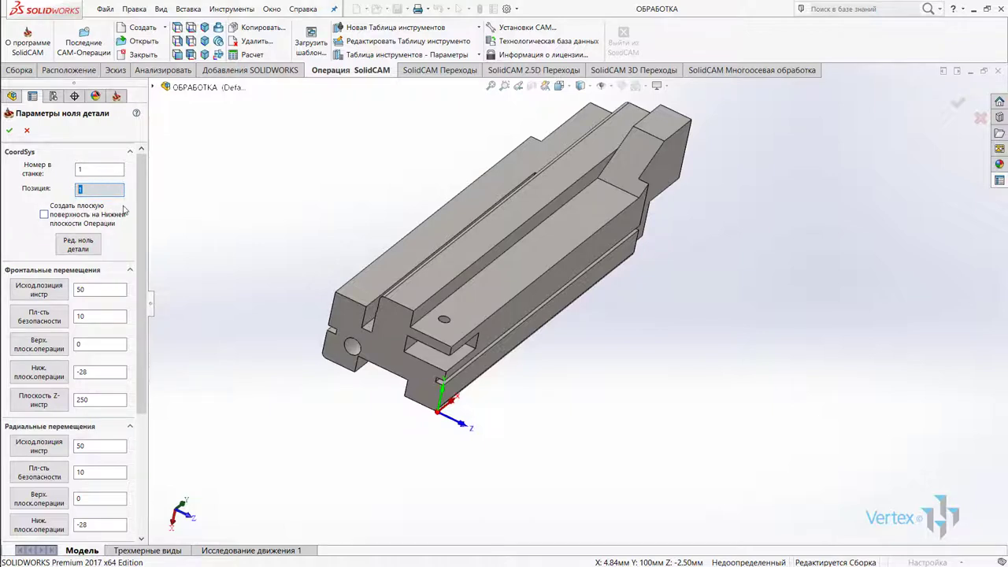
mouse_move(86, 214)
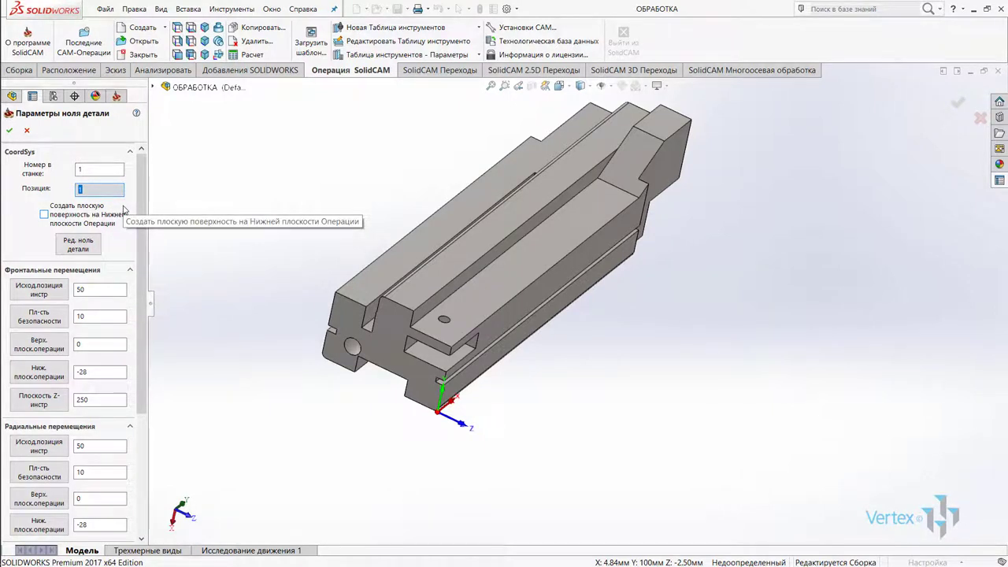
left_click(107, 166)
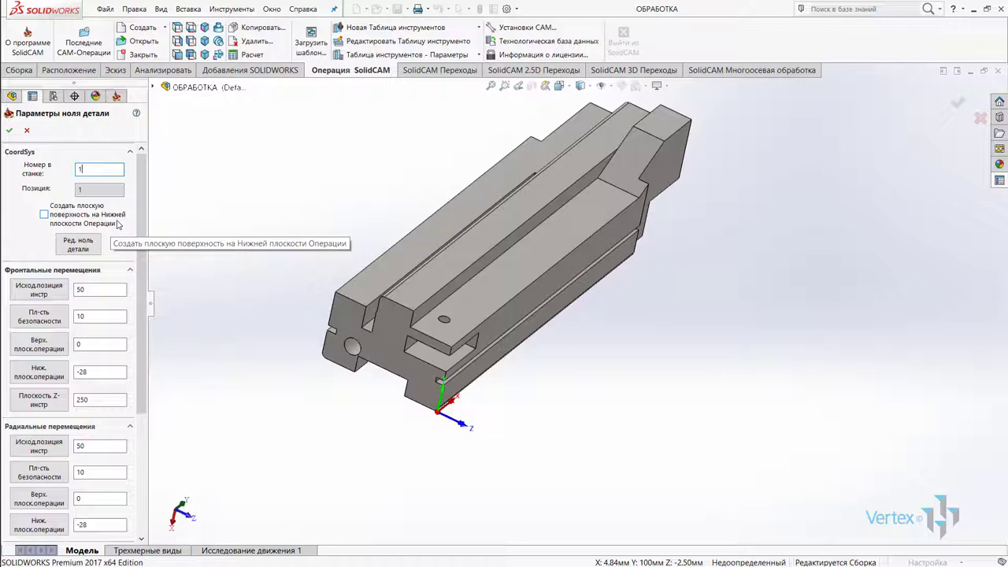
key("Return")
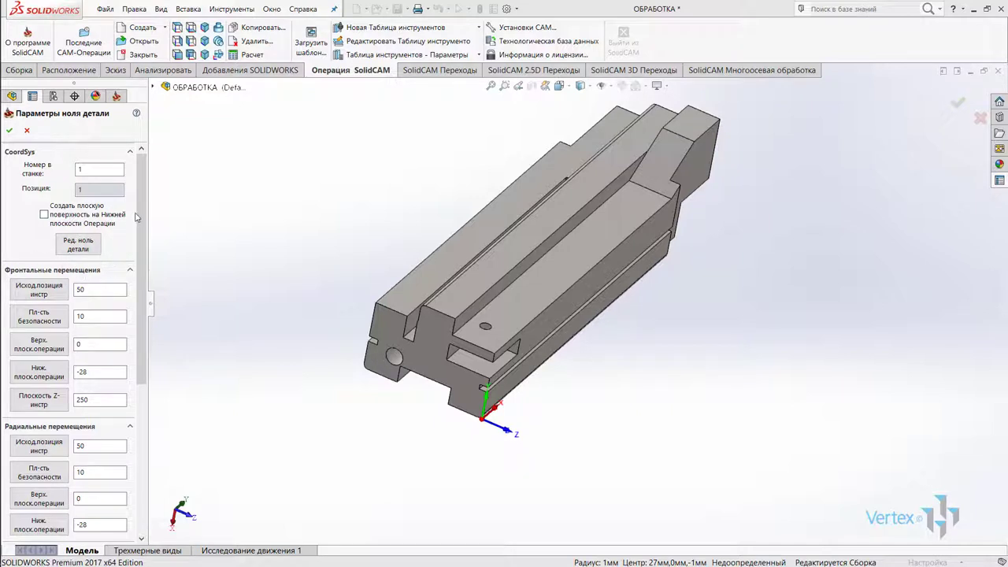
Try the YZ working plane, restore XY, and accept the part zero parameters.
left_click_drag(139, 217, 139, 439)
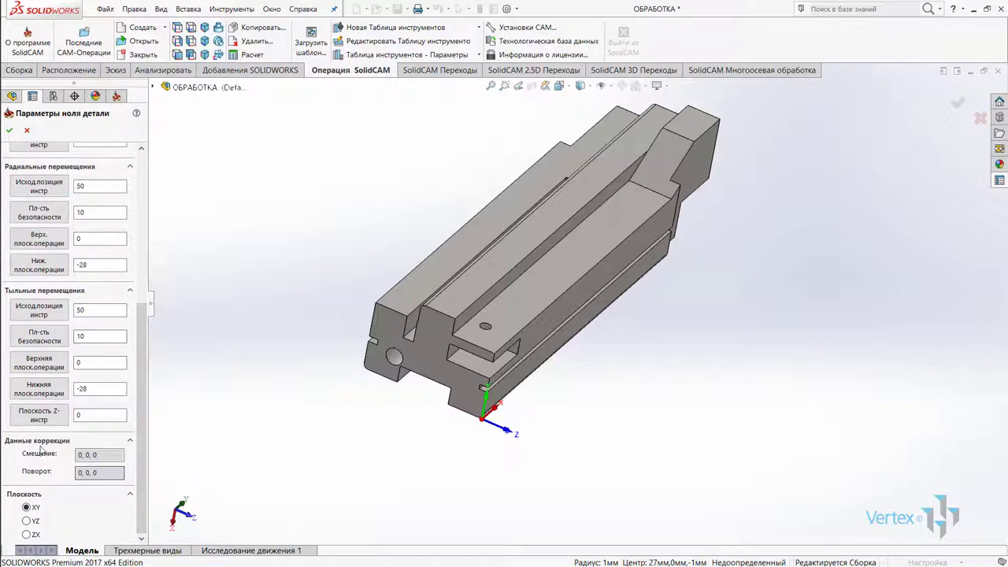
left_click(29, 520)
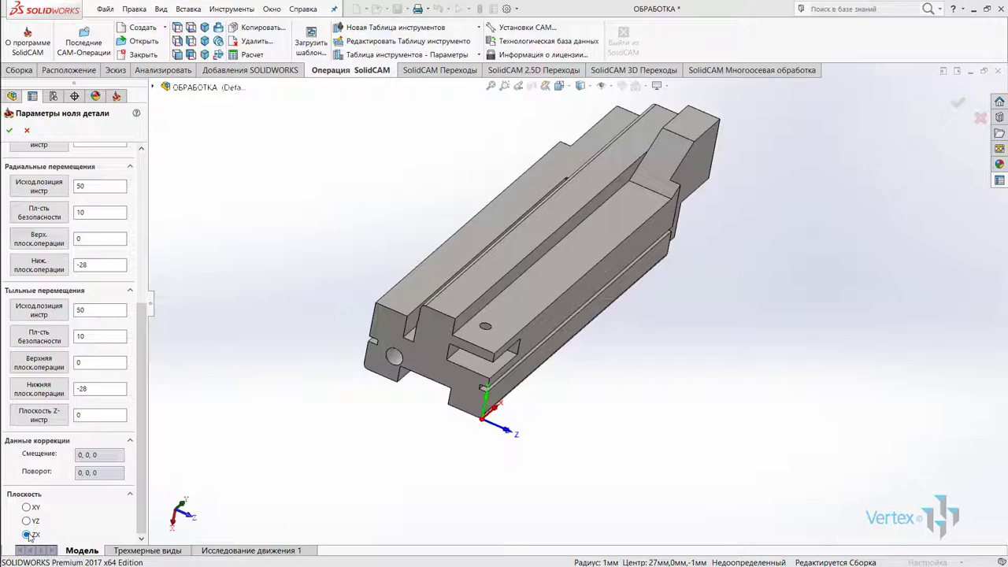
left_click(27, 507)
left_click_drag(143, 481, 143, 383)
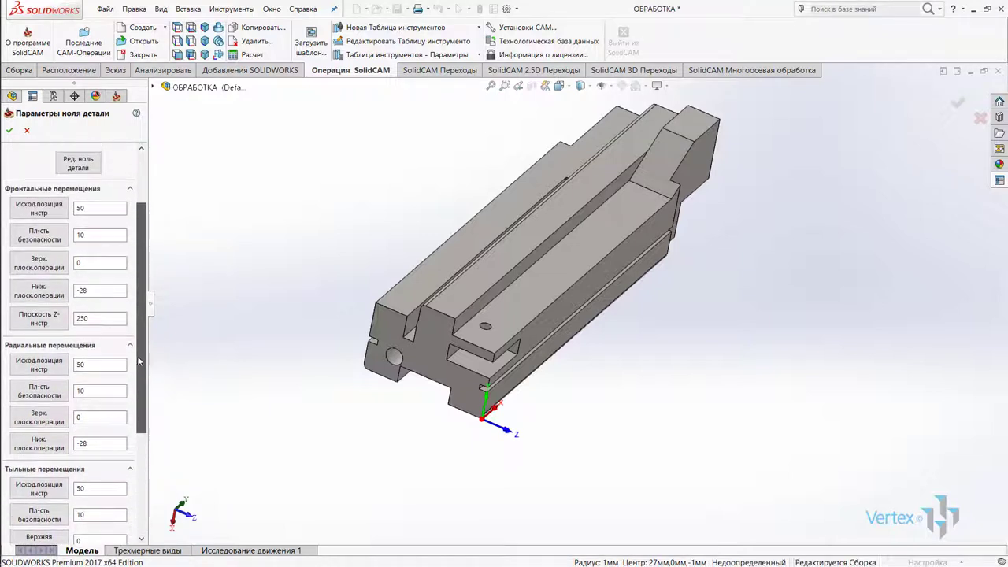
left_click_drag(142, 384, 138, 328)
left_click(9, 130)
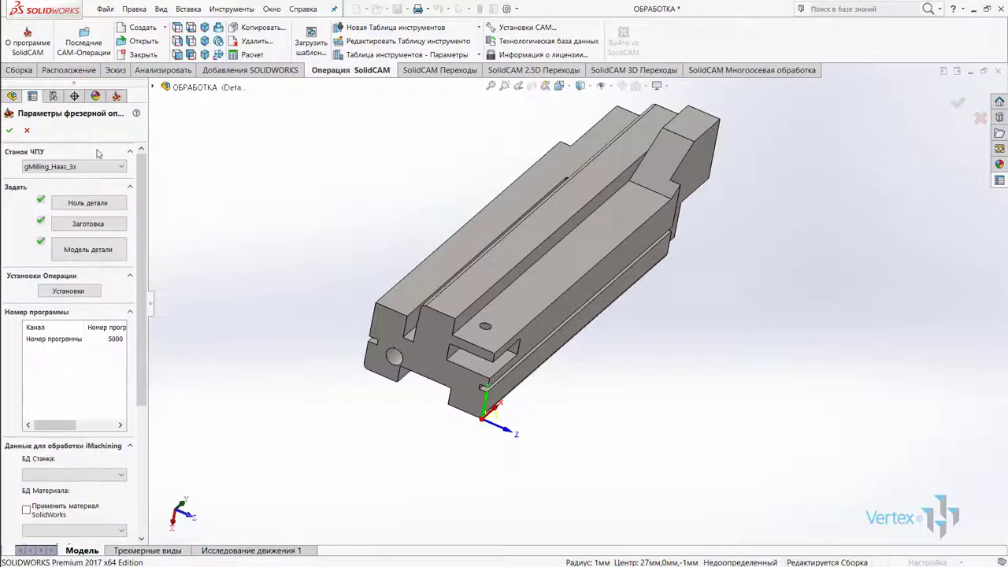
Open the stock definition and orbit the part to view the stock box.
left_click(100, 226)
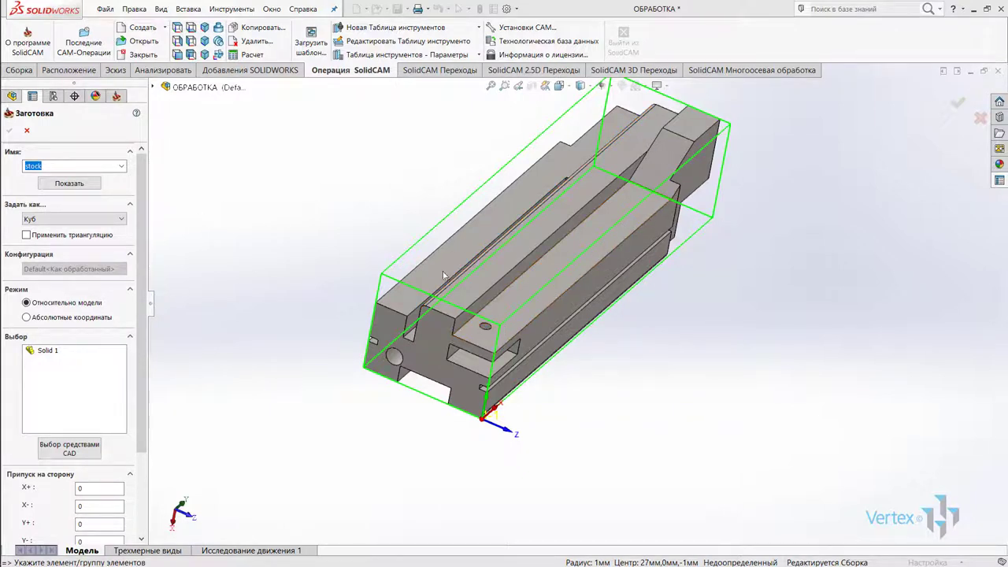
key("ctrl+1")
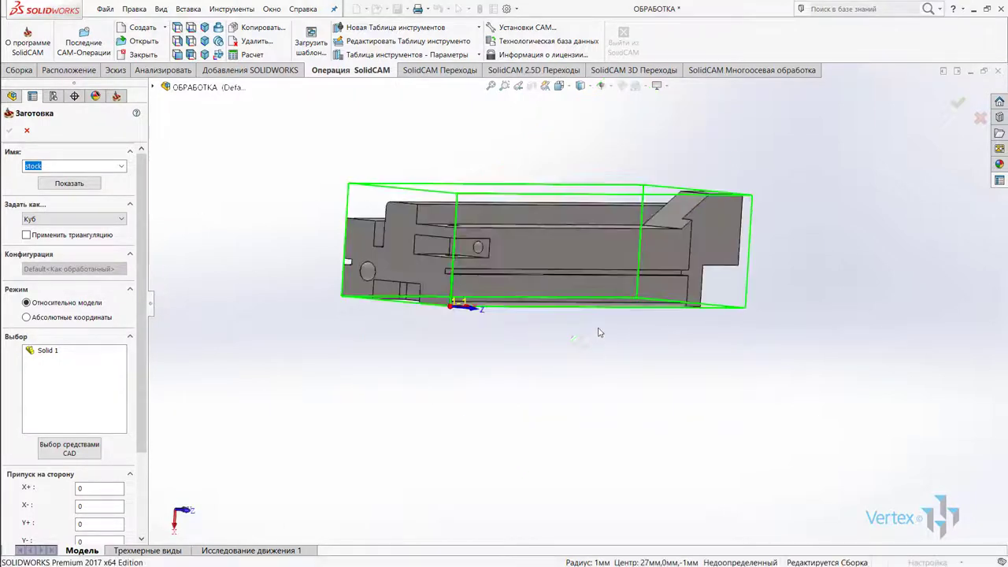
mouse_move(598, 332)
middle_mouse_down()
mouse_move(531, 328)
mouse_move(566, 347)
mouse_move(591, 385)
mouse_move(567, 454)
middle_mouse_up()
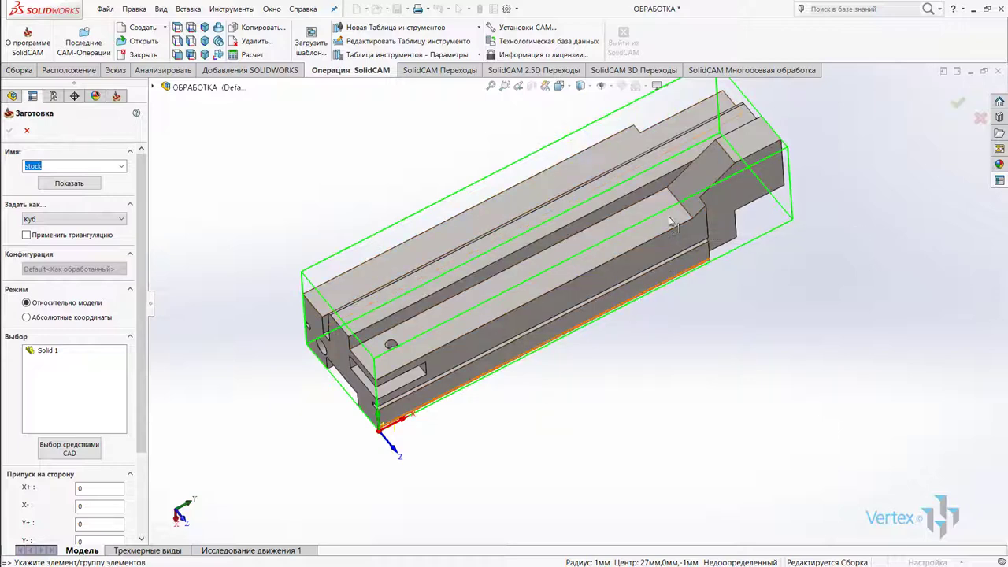
mouse_move(670, 223)
middle_mouse_down()
mouse_move(653, 181)
mouse_move(614, 162)
middle_mouse_up()
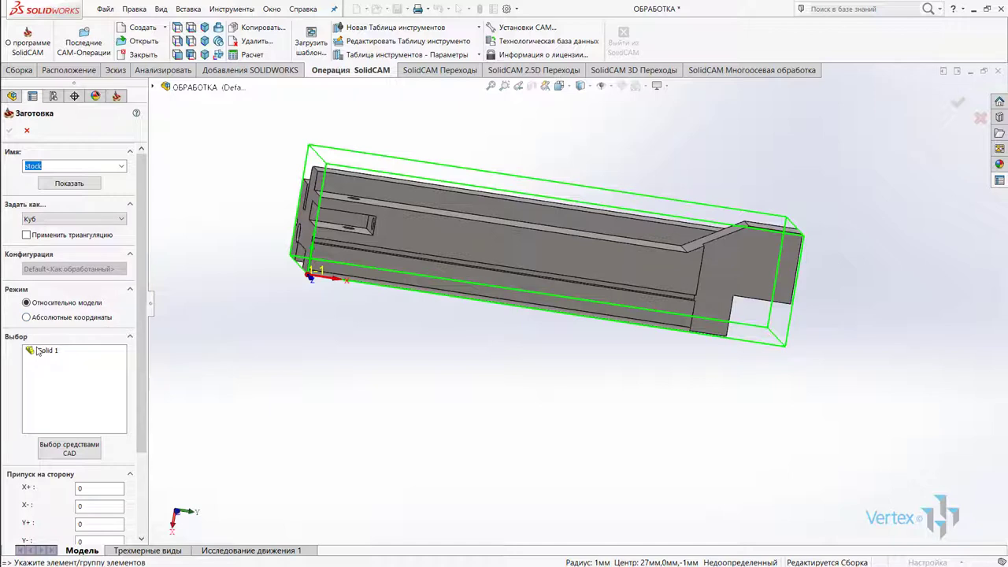
Enter stock allowances 10 and 12, add the box to the CAD model, and confirm.
scroll(26, 373, "down", 3)
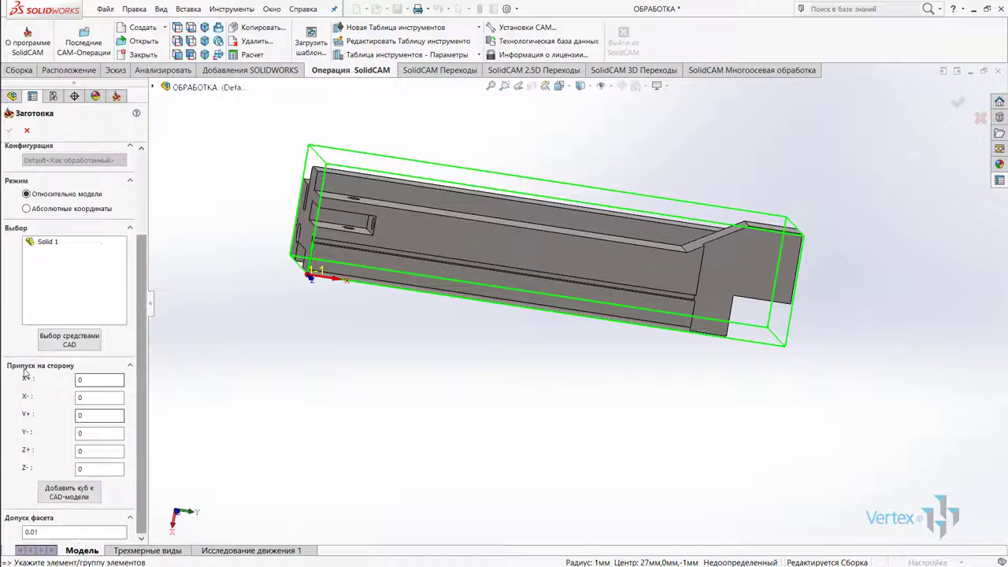
double_click(80, 379)
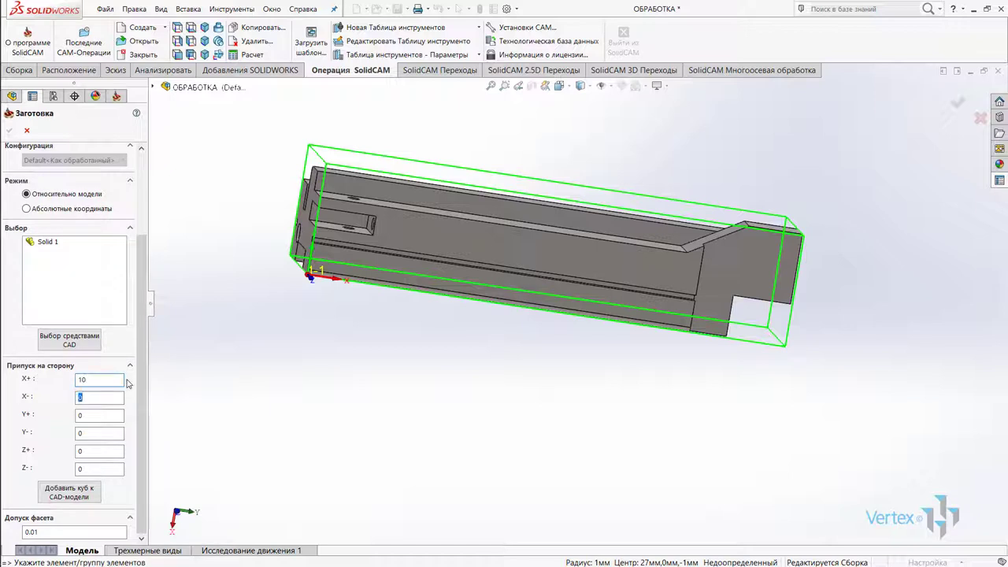
type("10")
key("Tab")
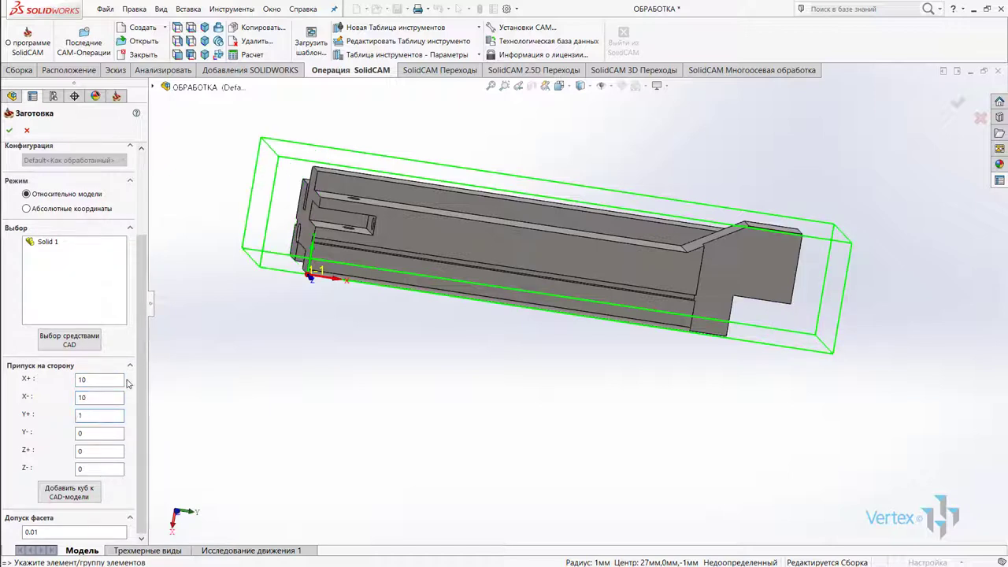
type("15")
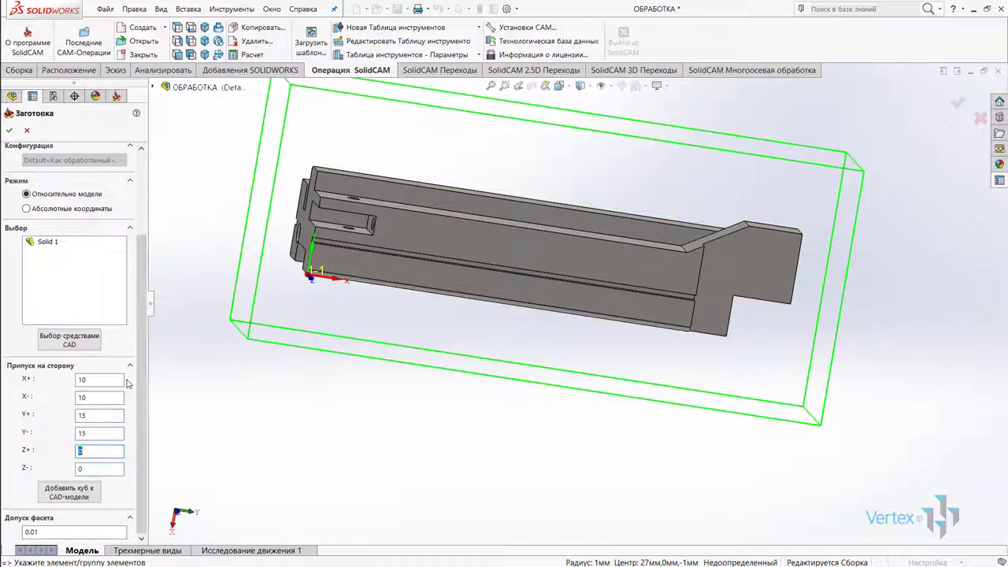
type("2")
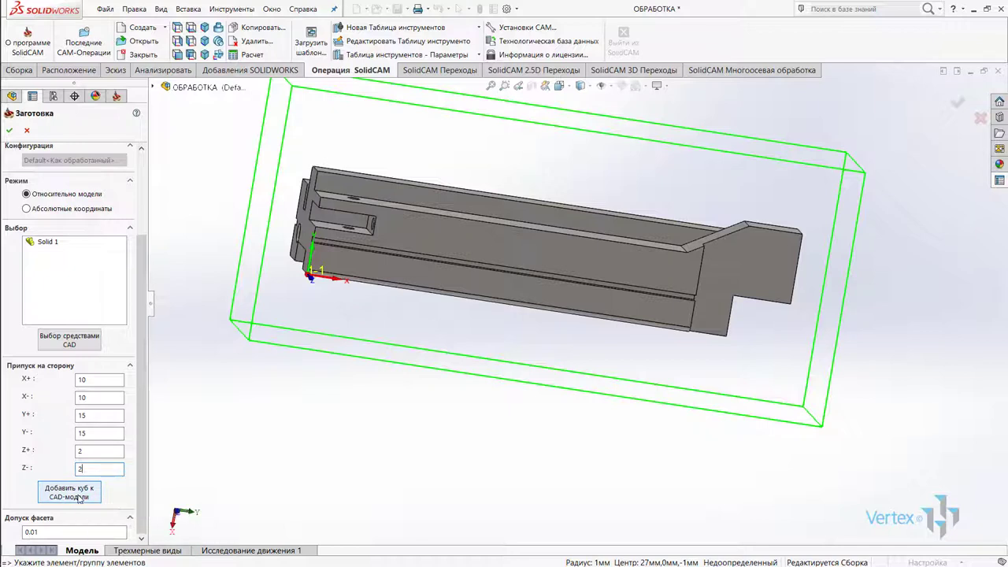
left_click(78, 497)
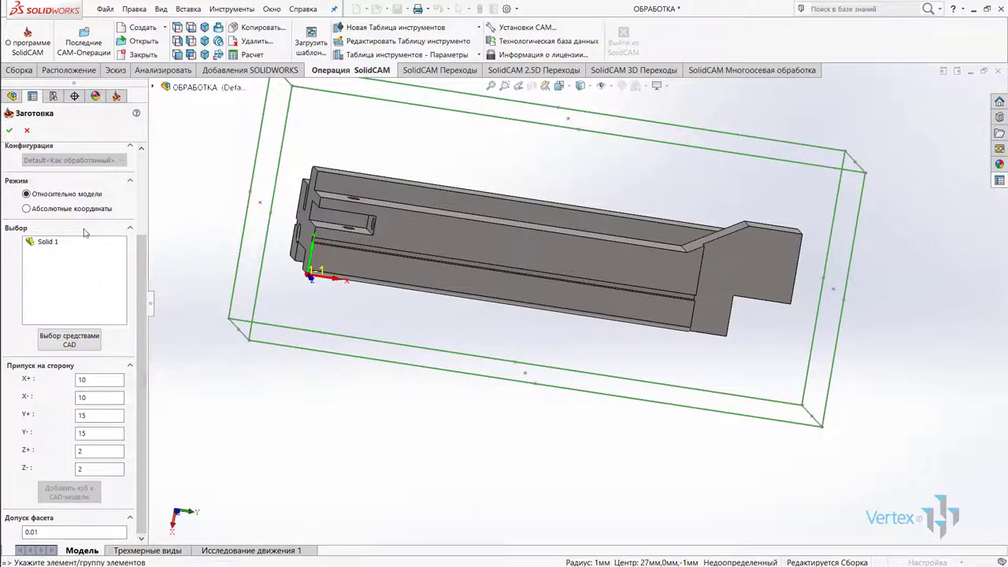
left_click(11, 131)
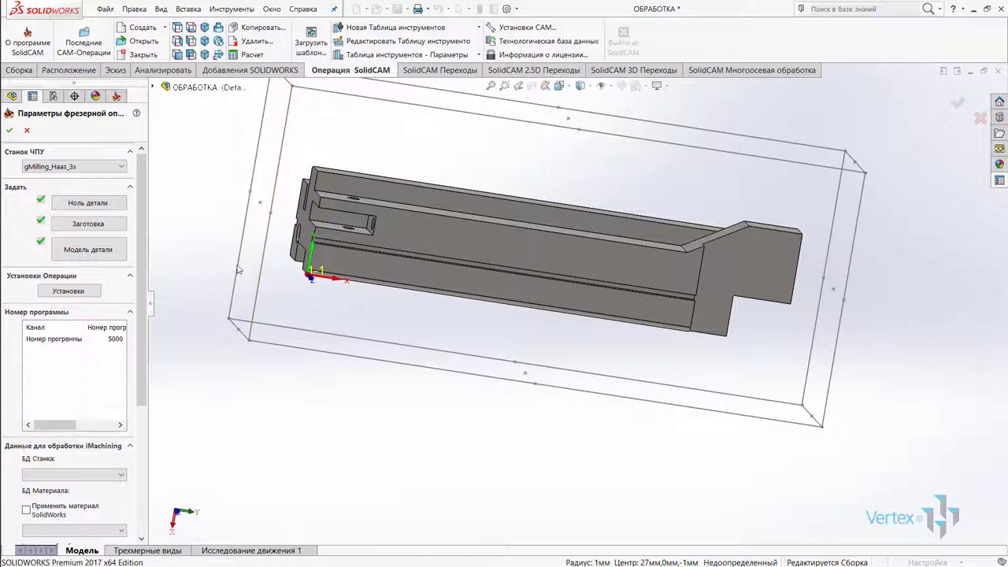
Pick Solid 1 as the target part model, orbit to isometric to check it, and confirm.
left_click(88, 249)
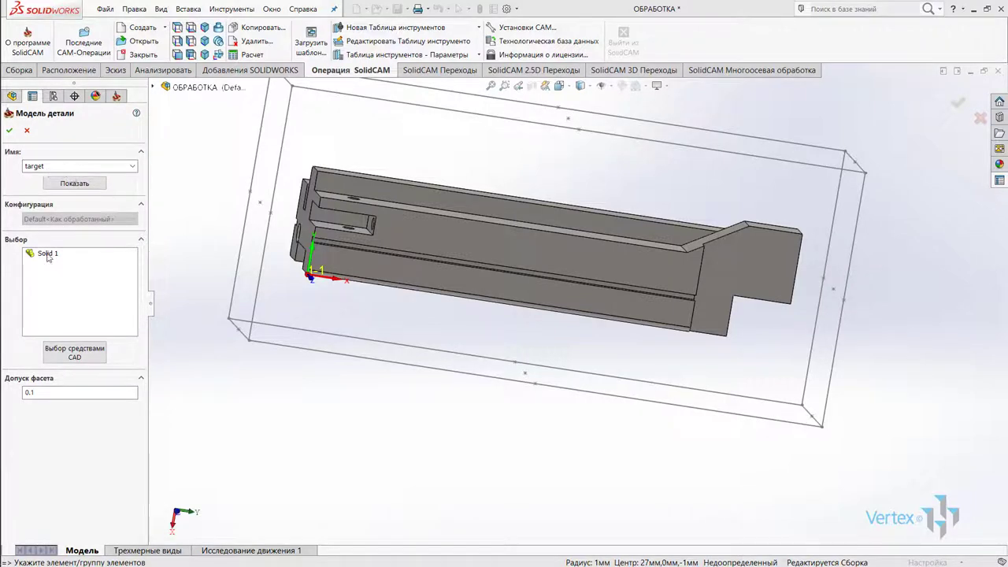
left_click(47, 254)
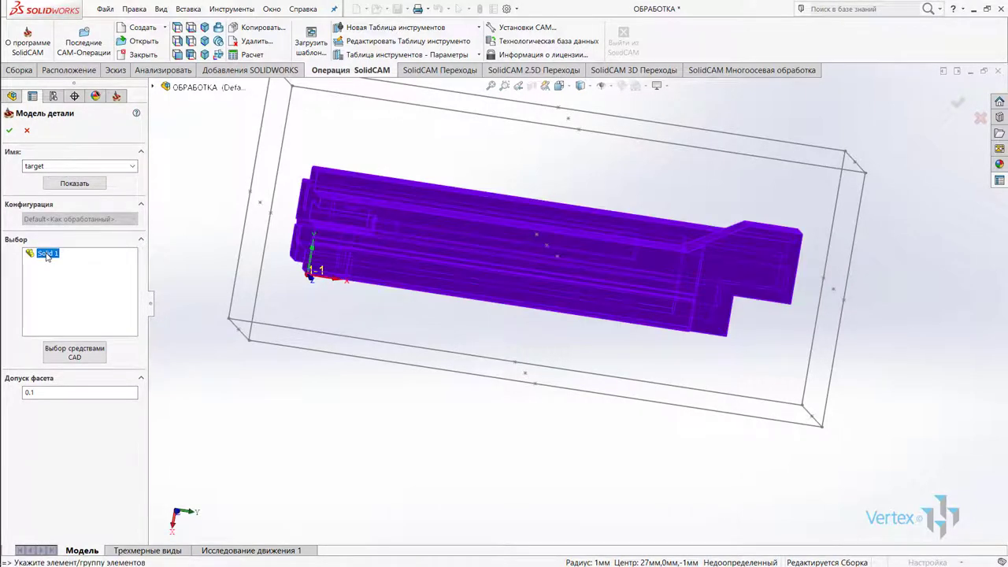
mouse_move(313, 277)
middle_mouse_down()
mouse_move(592, 209)
mouse_move(606, 171)
middle_mouse_up()
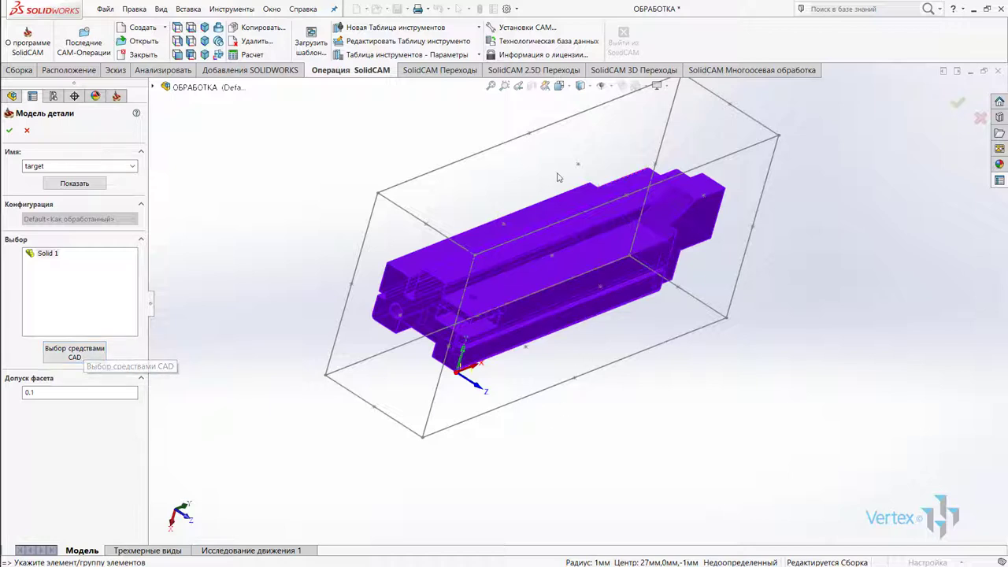
left_click(10, 130)
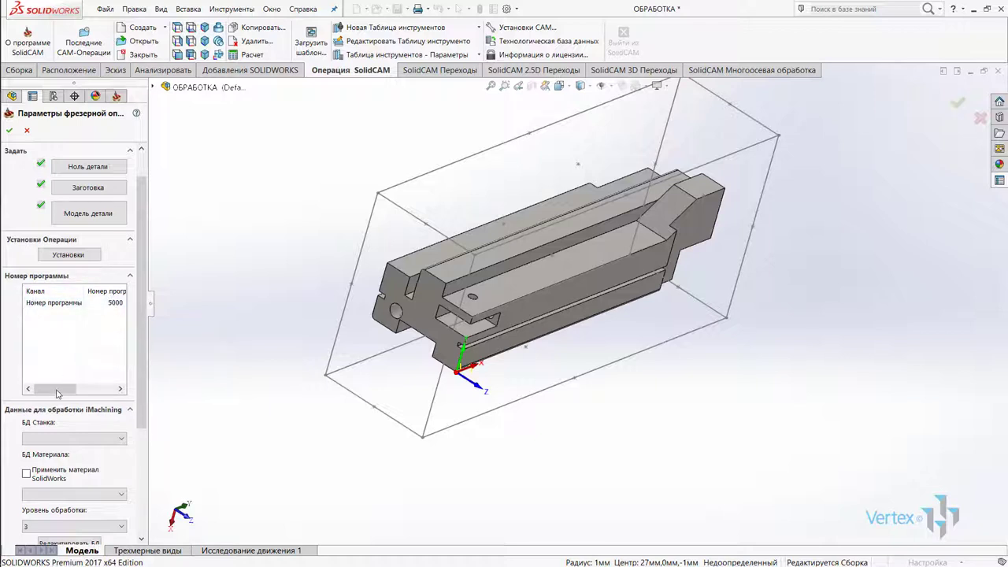
Widen the parameters panel and choose Haas_SS as the machine database.
left_click(149, 302)
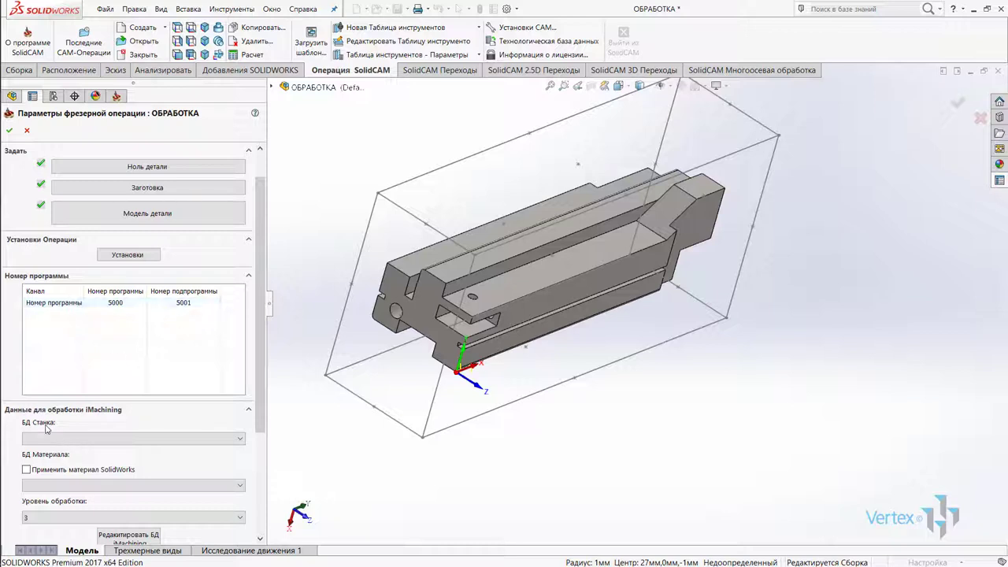
left_click(214, 441)
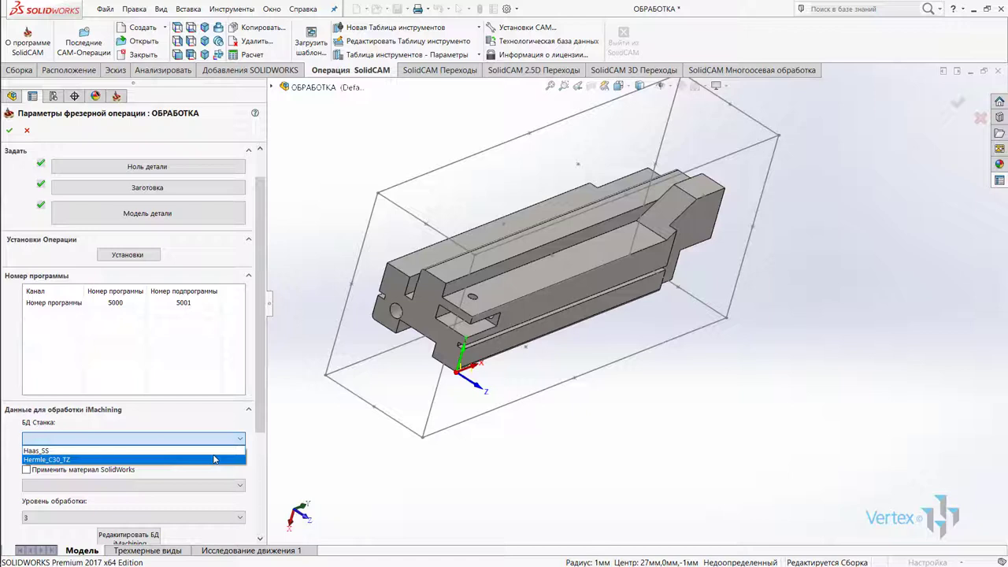
left_click(216, 451)
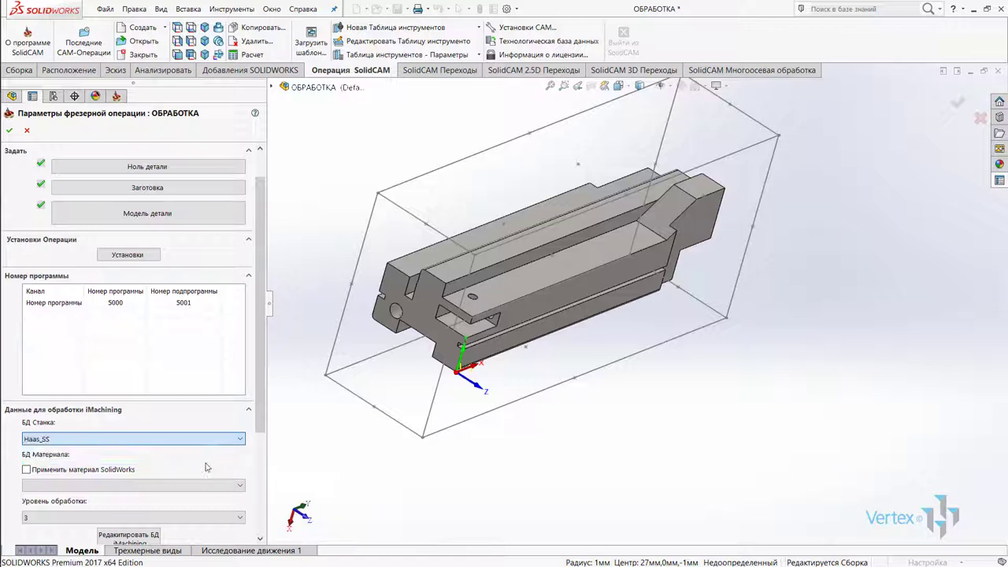
Set the material to Aluminum_100BHN-60HRB and keep machining level 3 (Machine level).
left_click(93, 485)
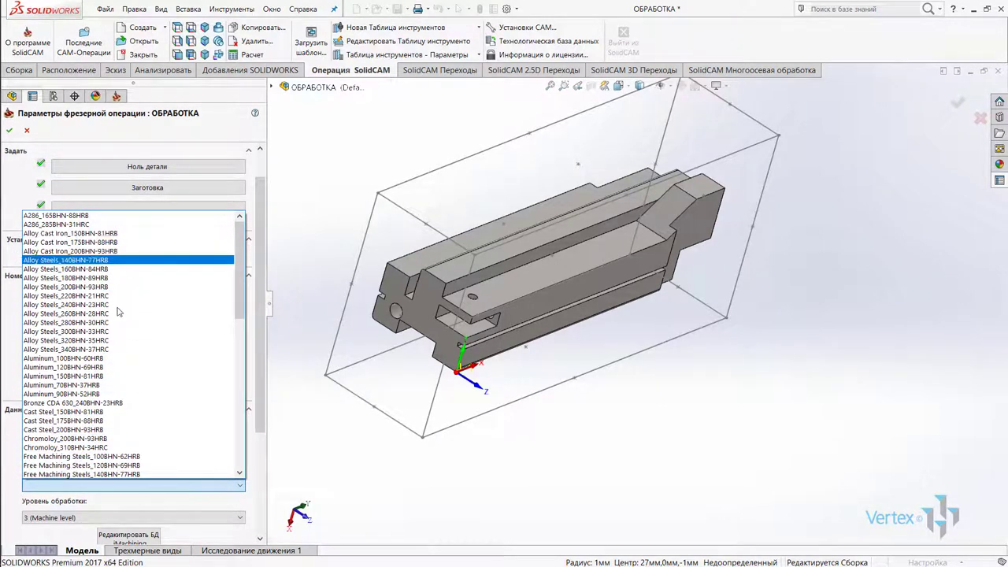
mouse_move(239, 299)
left_mouse_down()
mouse_move(239, 325)
mouse_move(223, 204)
left_mouse_up()
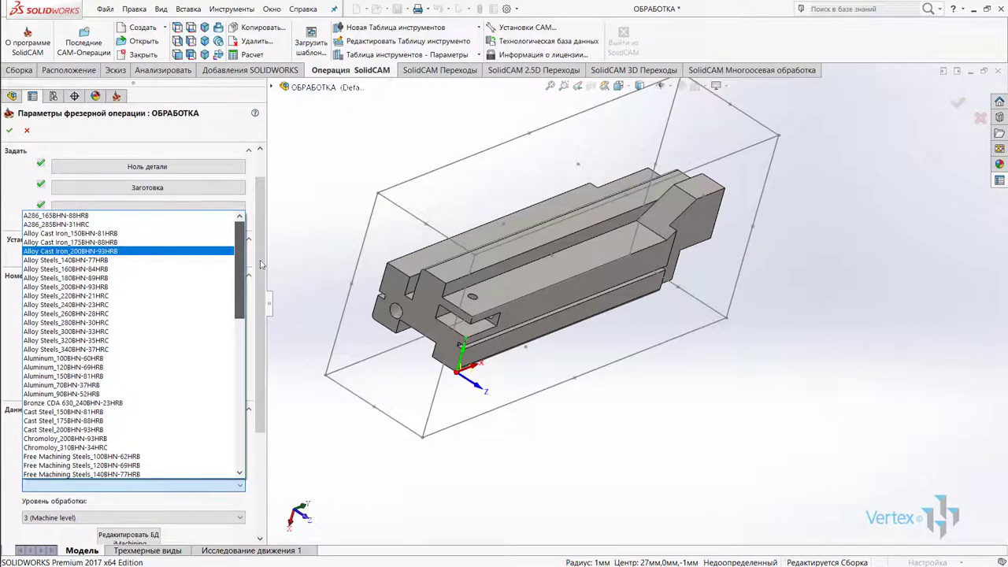
key("Escape")
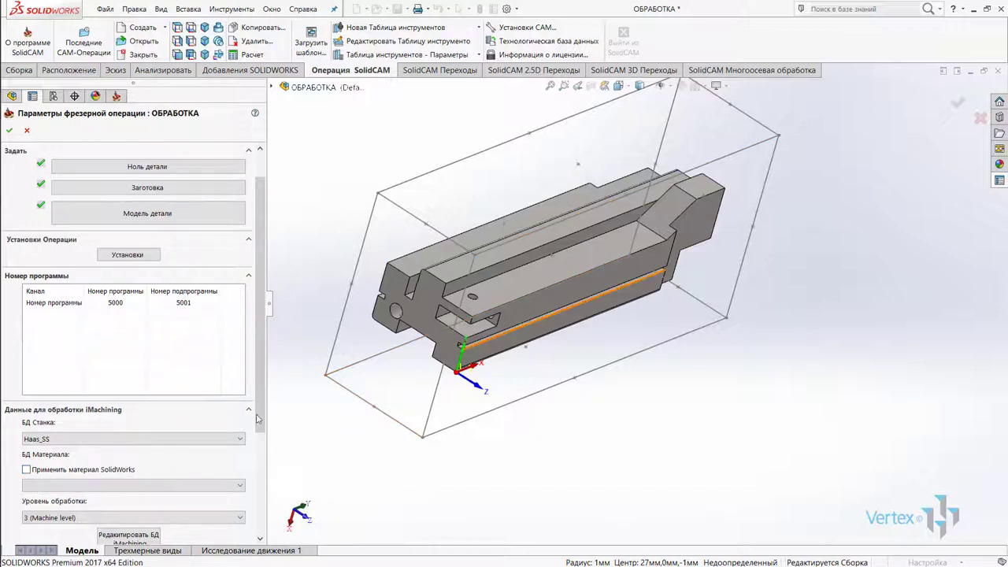
left_click(201, 485)
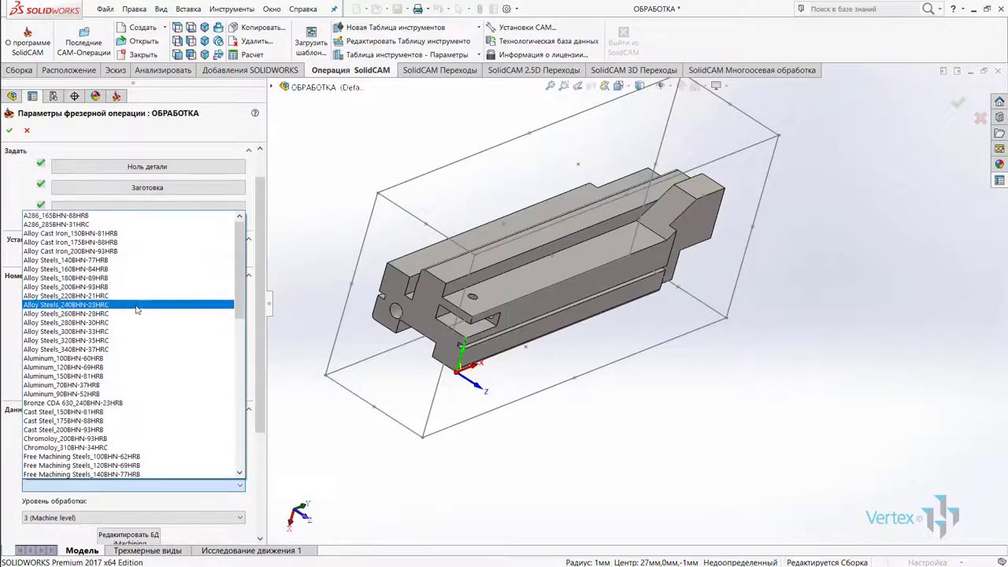
left_click(140, 358)
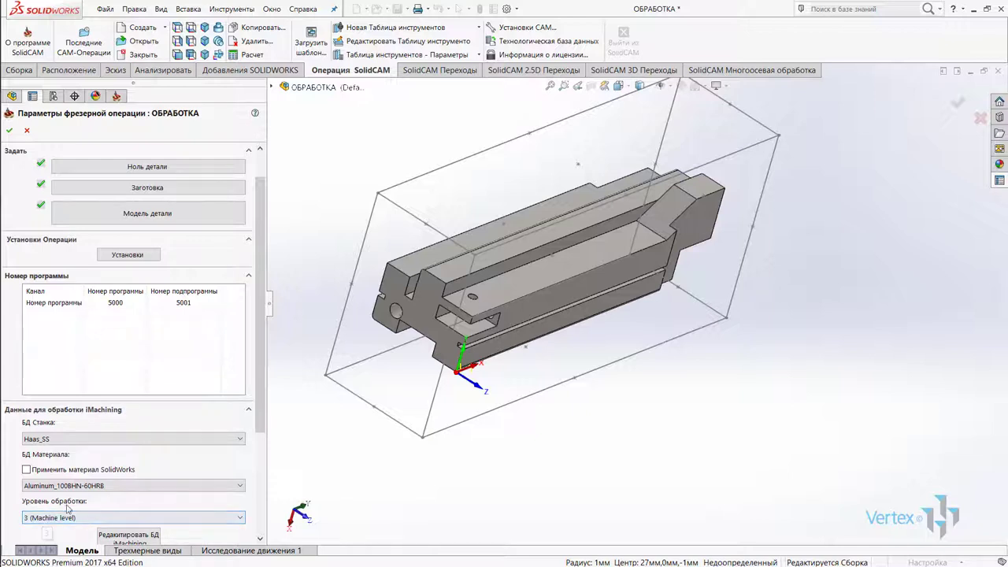
left_click(154, 520)
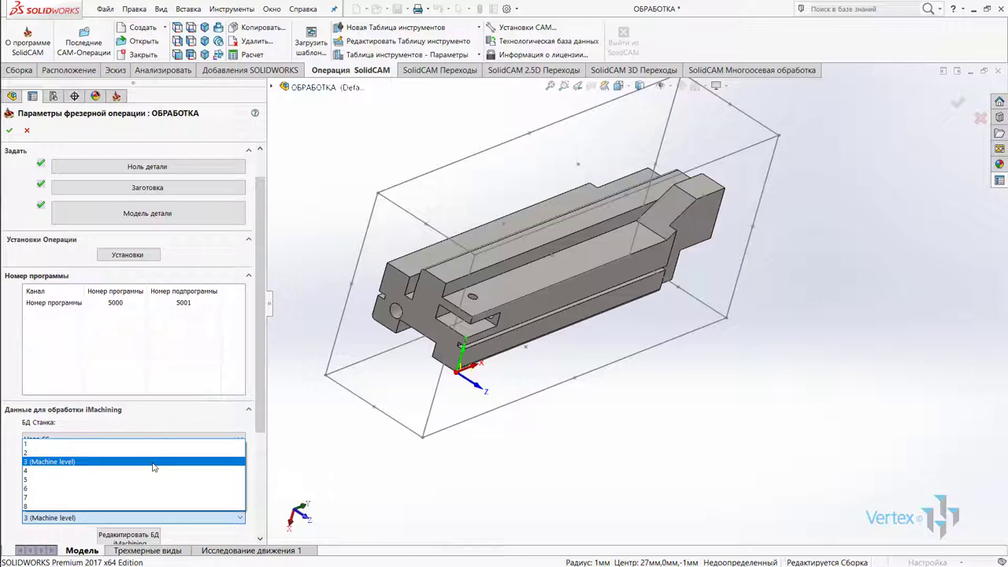
left_click(154, 461)
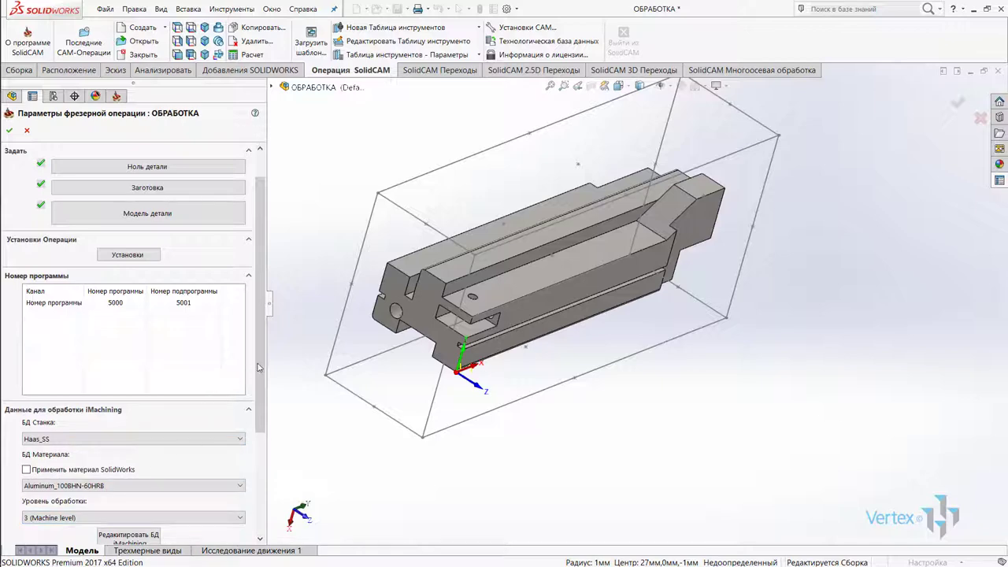
left_click_drag(260, 418, 271, 514)
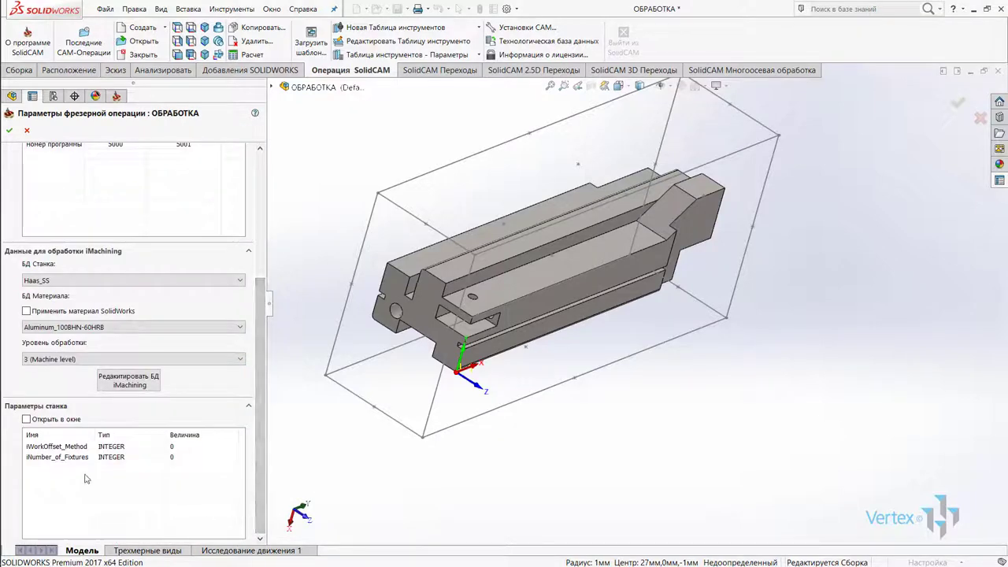
scroll(85, 478, "up", 3)
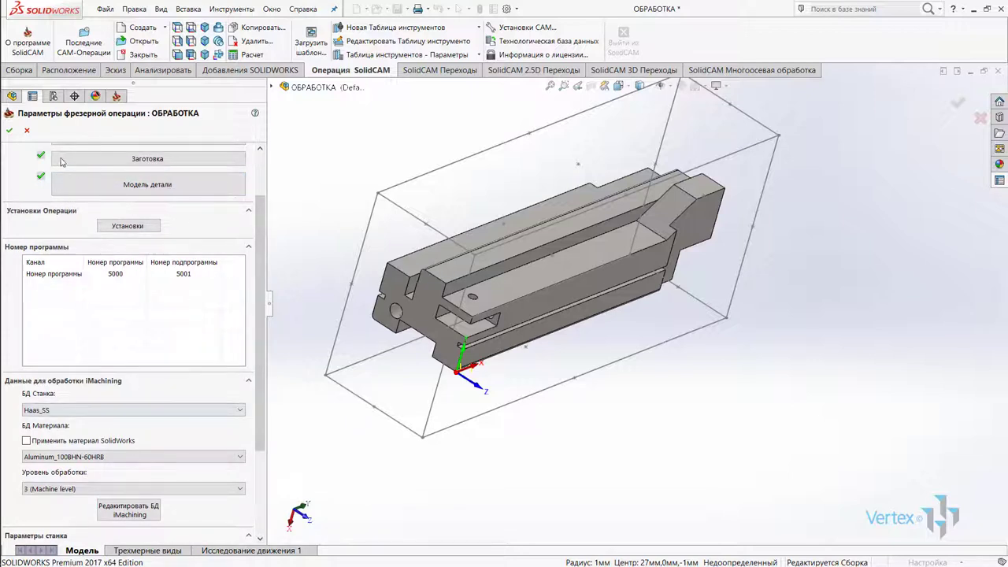
left_click(10, 131)
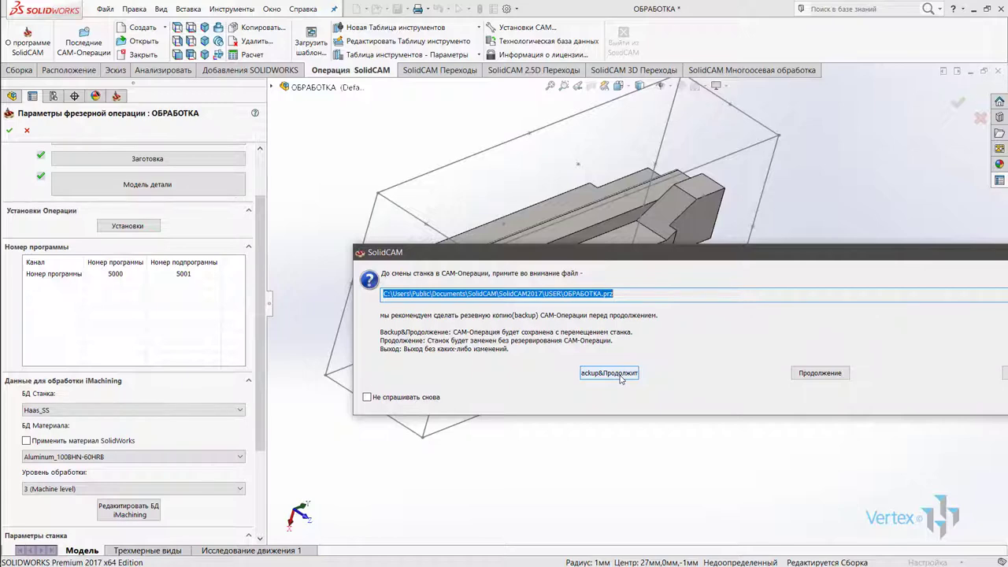
left_click(621, 379)
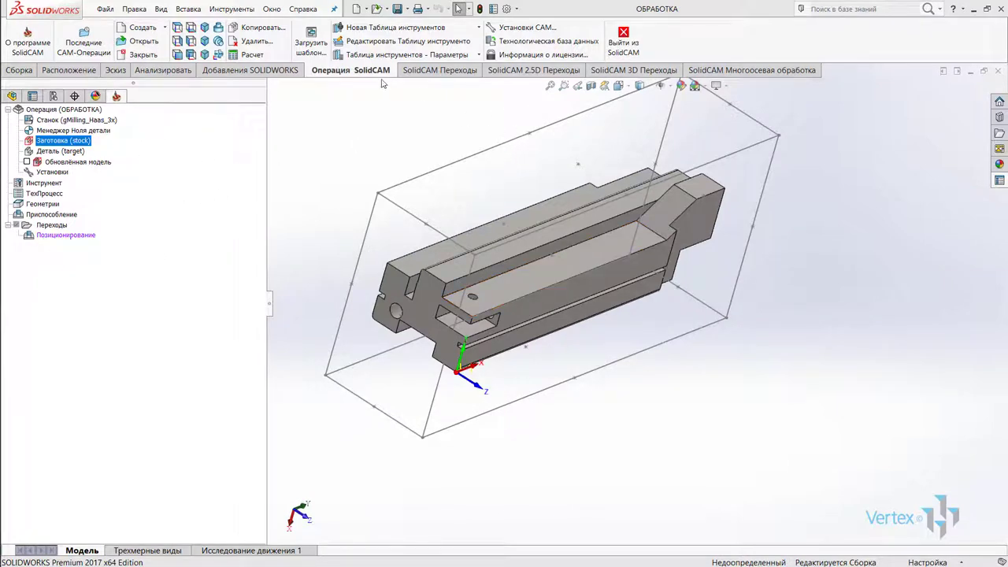
Show the Переходы operation types and orbit the part to another angle.
left_click(425, 72)
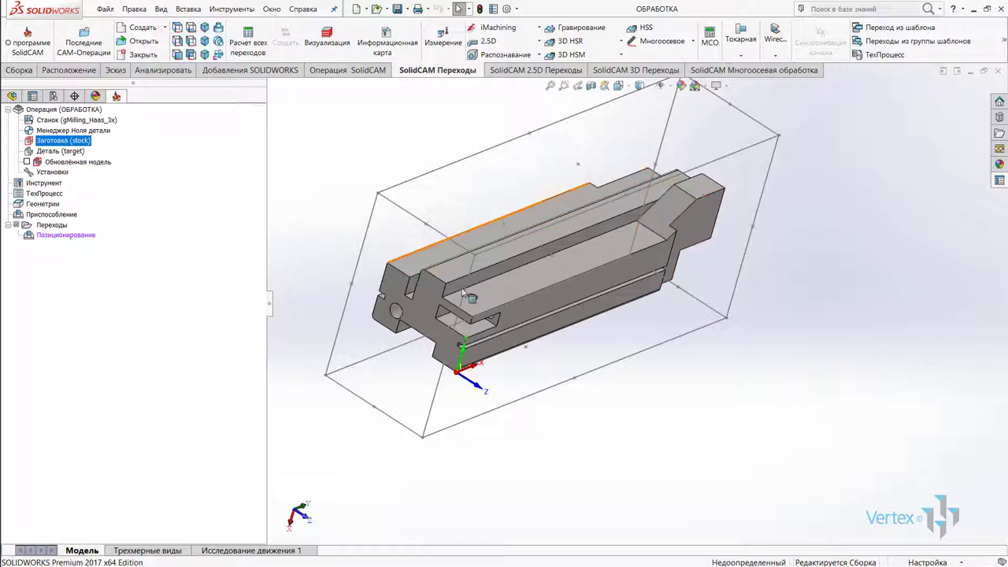
middle_click_drag(666, 195, 657, 198)
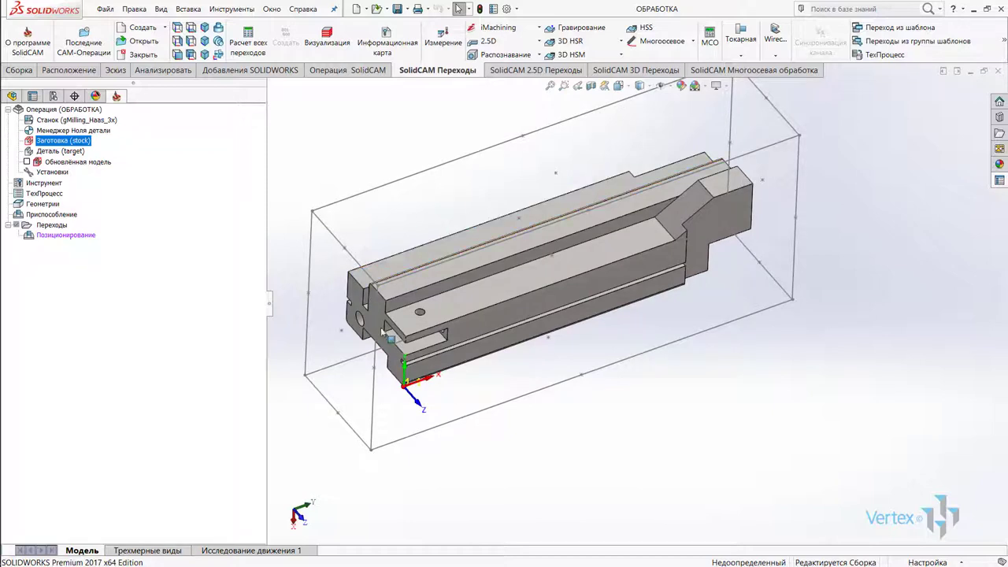
Browse the 2.5D, 3D and multi-axis operation groups, ending back on 2.5D Переходы.
left_click(524, 71)
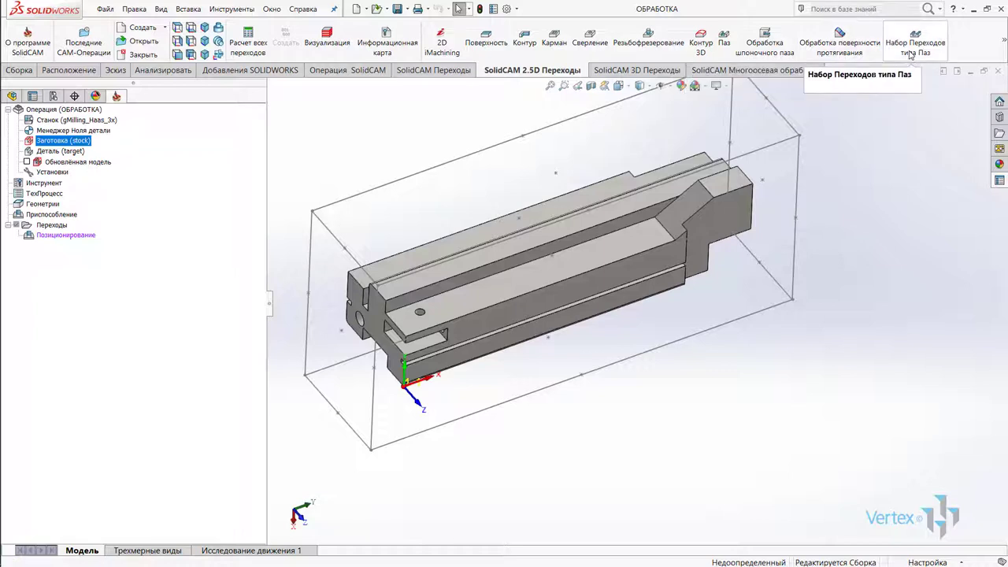
left_click(663, 72)
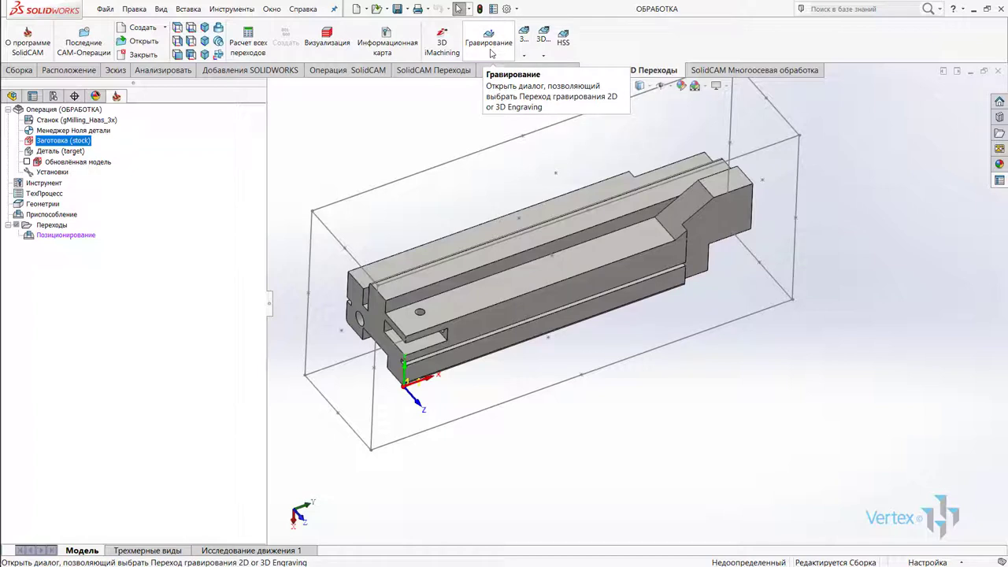
left_click(784, 73)
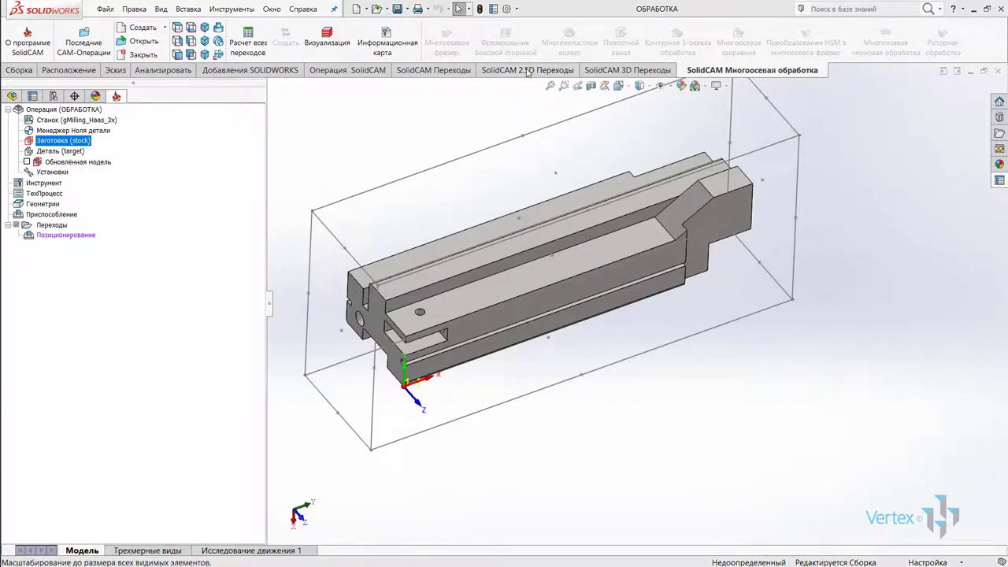
left_click(516, 70)
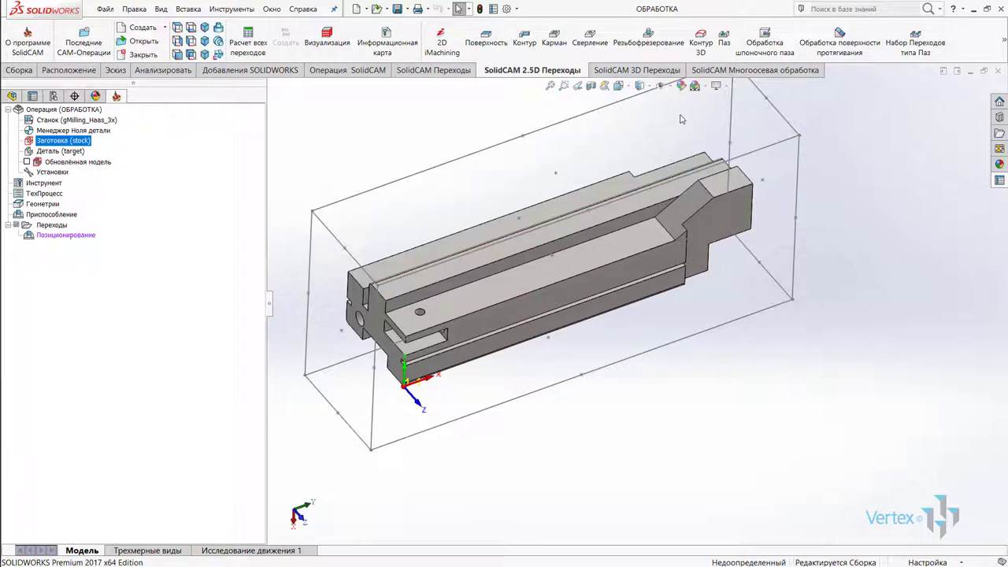
Create the Поверхность operation FM_facemill on geometry facemill, keeping coordinate system Мас 1.
left_click(487, 43)
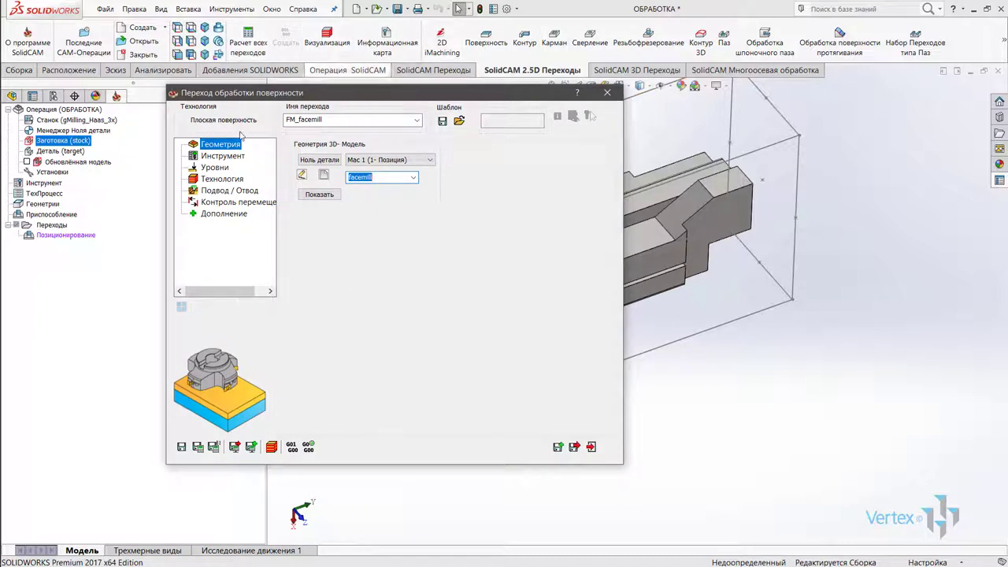
left_click_drag(224, 95, 250, 95)
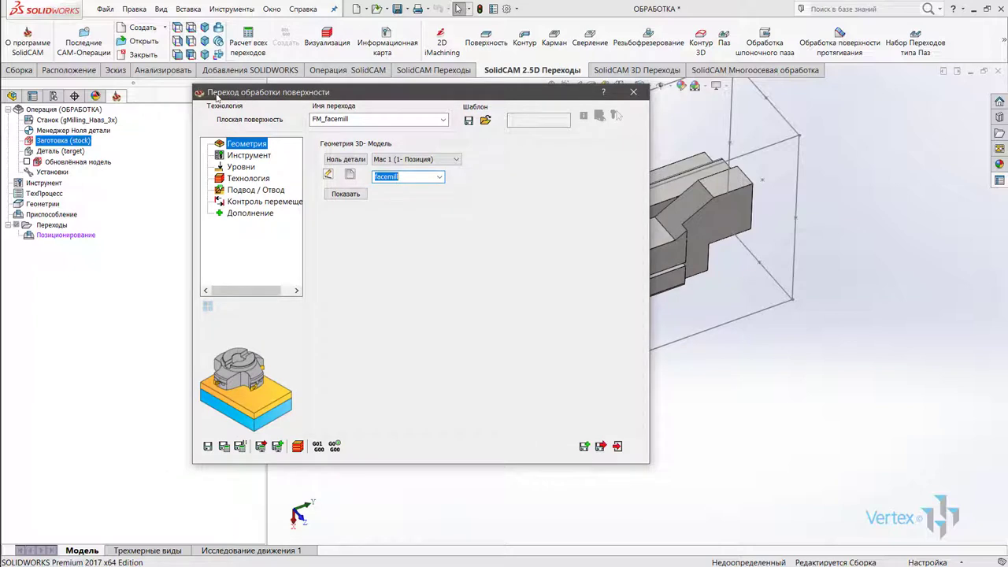
double_click(406, 122)
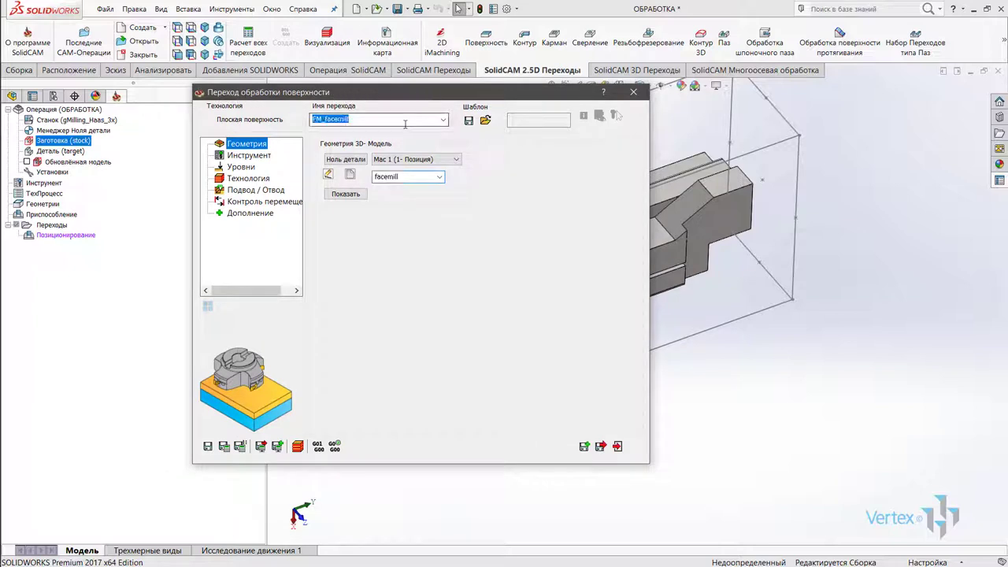
left_click(456, 159)
left_click(455, 170)
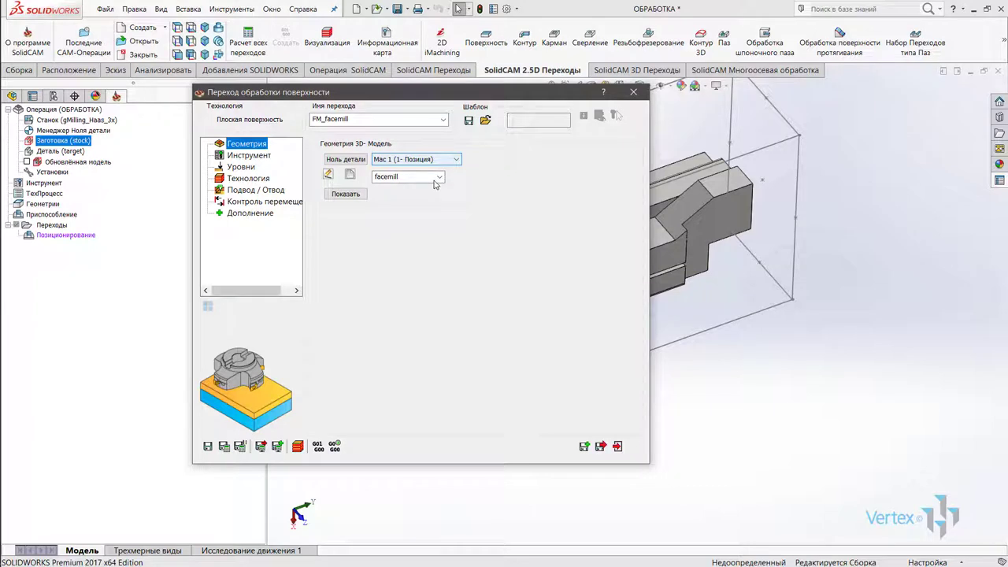
Add a new 6 mm Концевая фреза as tool 1, answering Нет to saving the tool table.
left_click(236, 155)
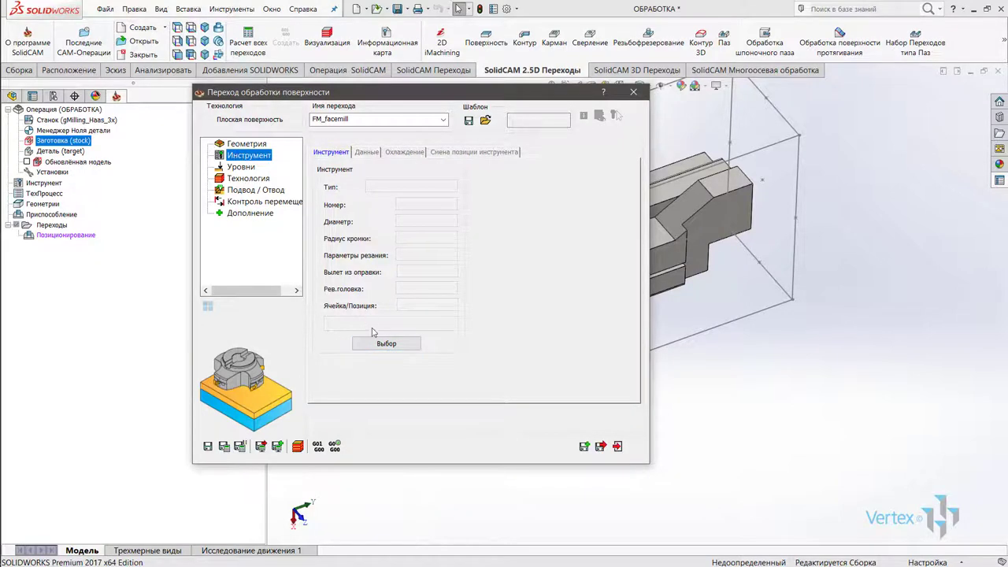
left_click(386, 343)
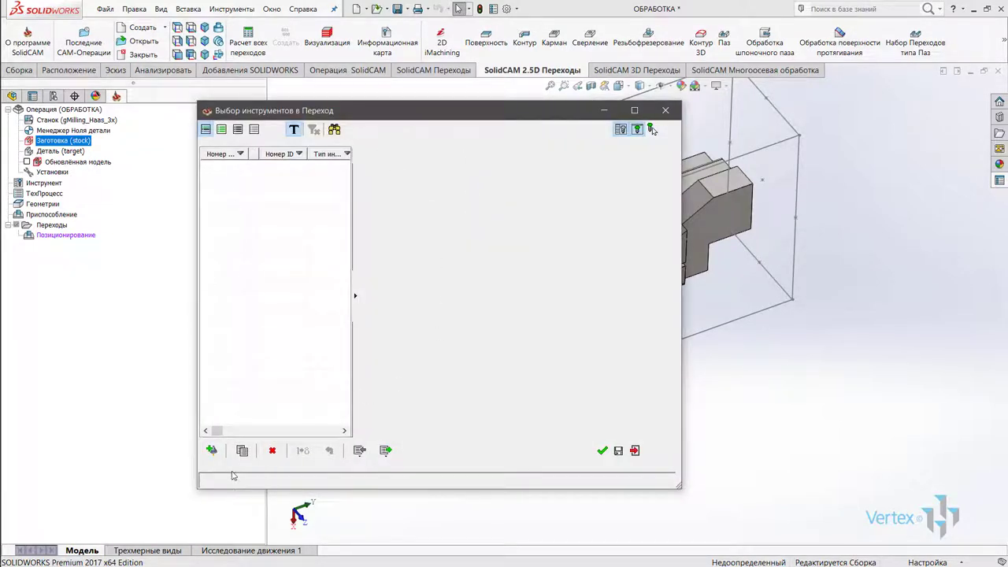
left_click(212, 450)
left_click(388, 184)
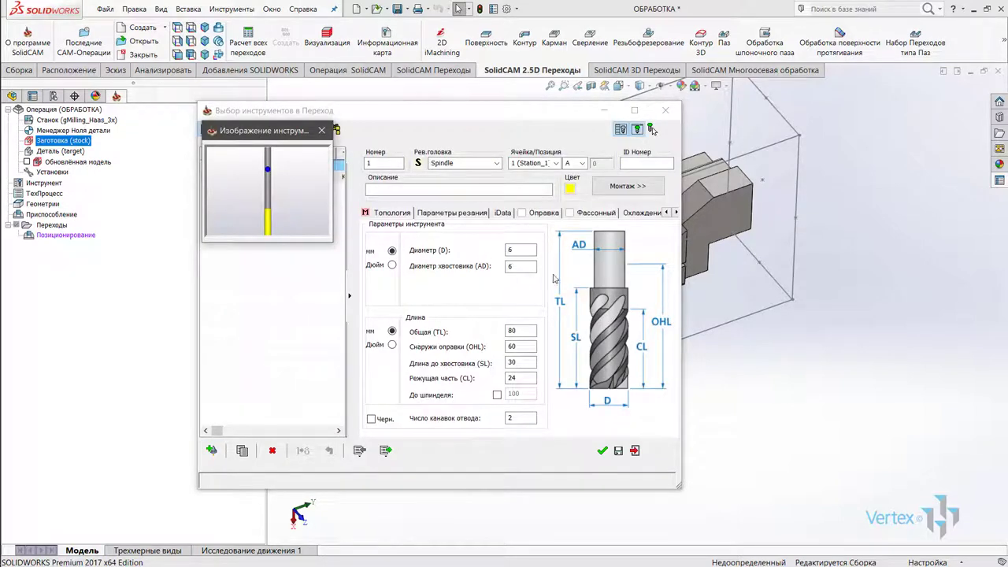
left_click(322, 131)
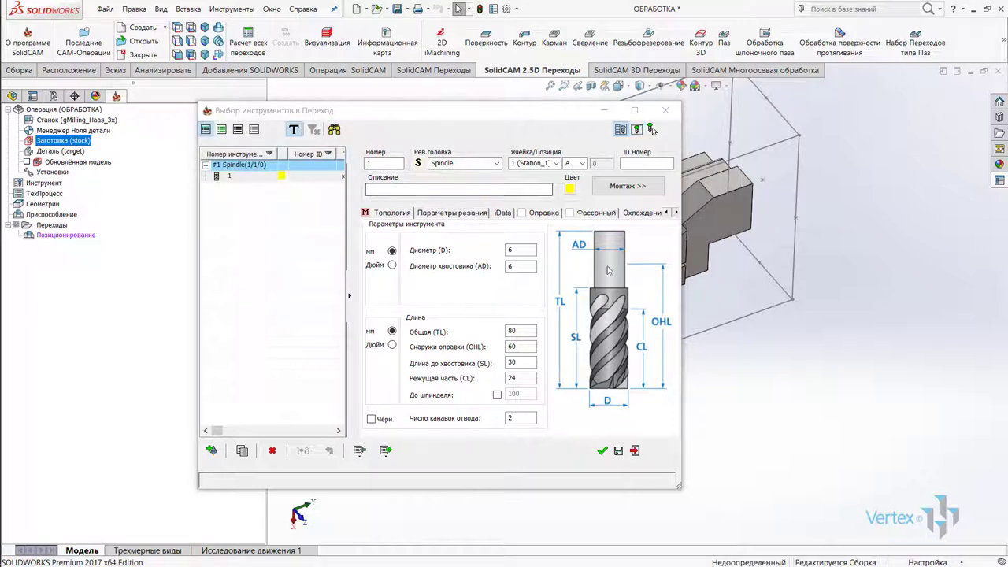
left_click(636, 452)
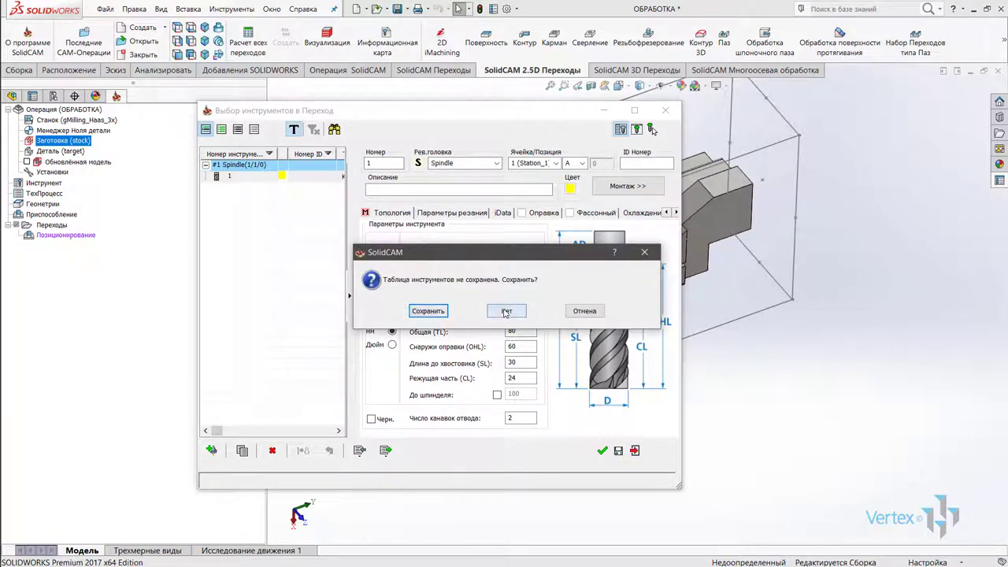
left_click(506, 311)
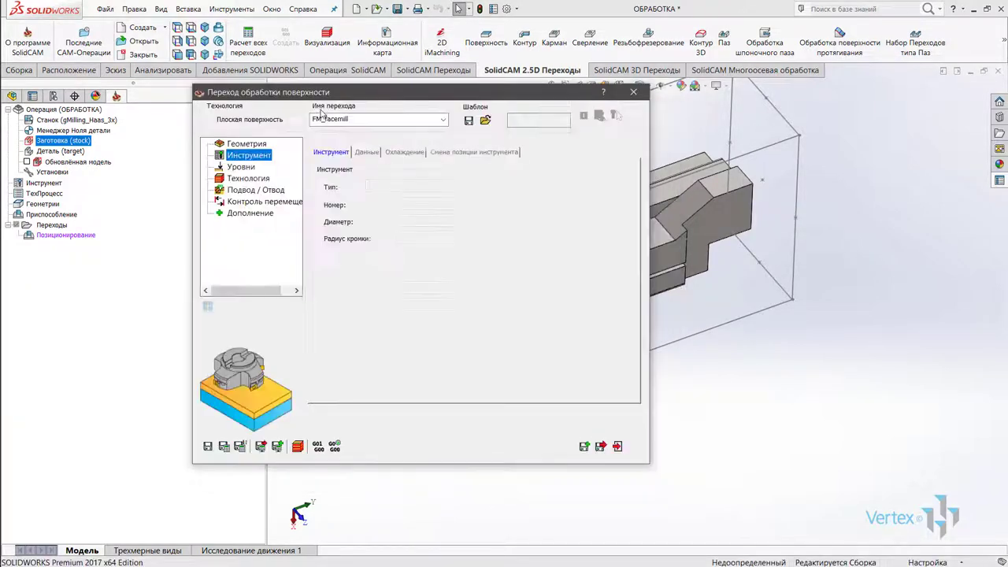
Check the Уровни page, keep the Растровая strategy, and view the Подвод / Отвод settings.
left_click(250, 167)
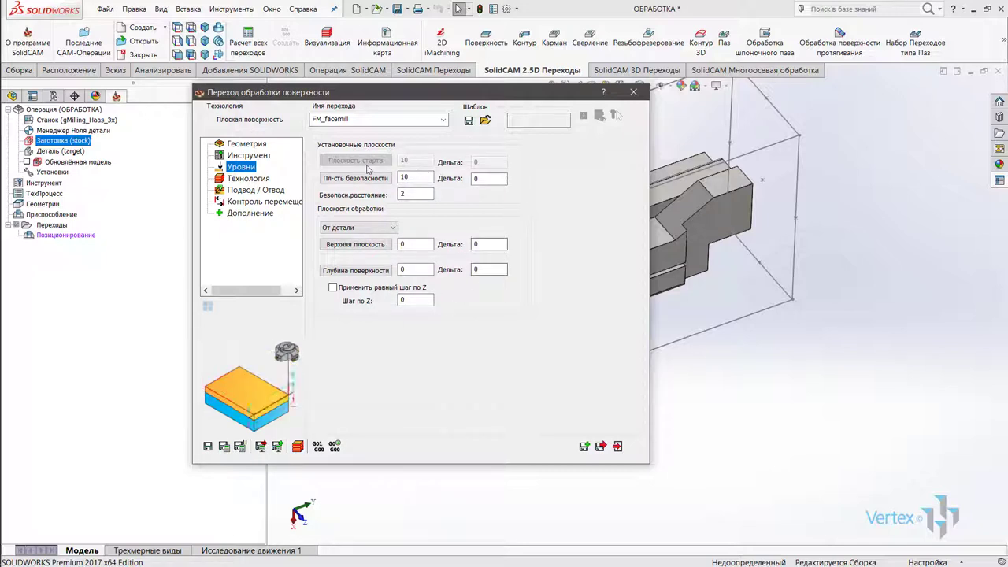
left_click(254, 179)
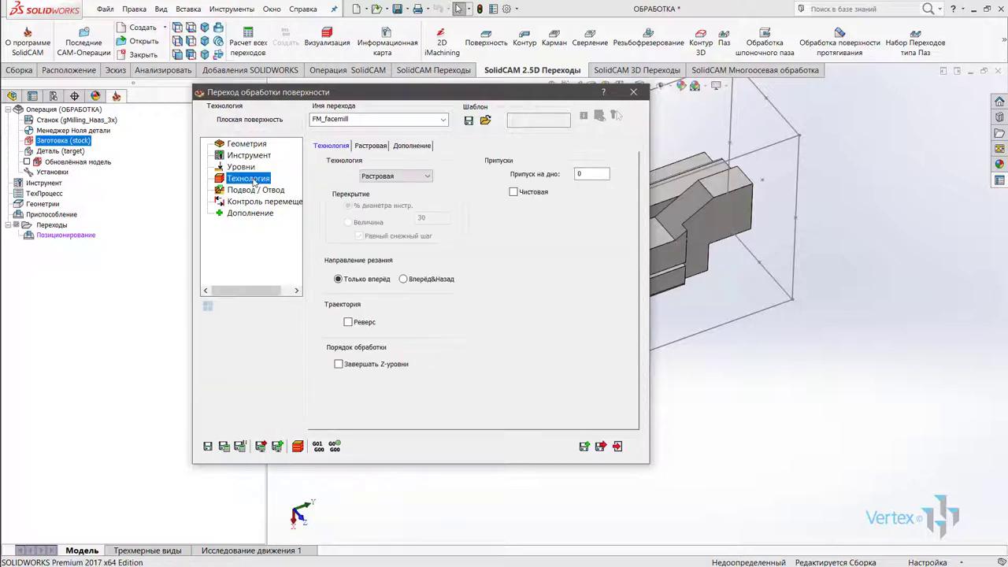
left_click(421, 177)
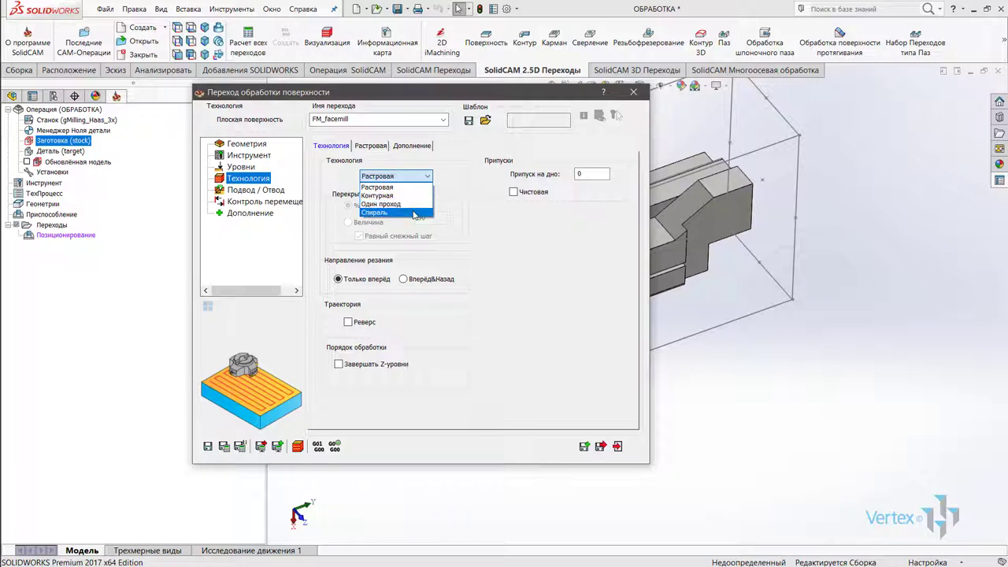
left_click(409, 188)
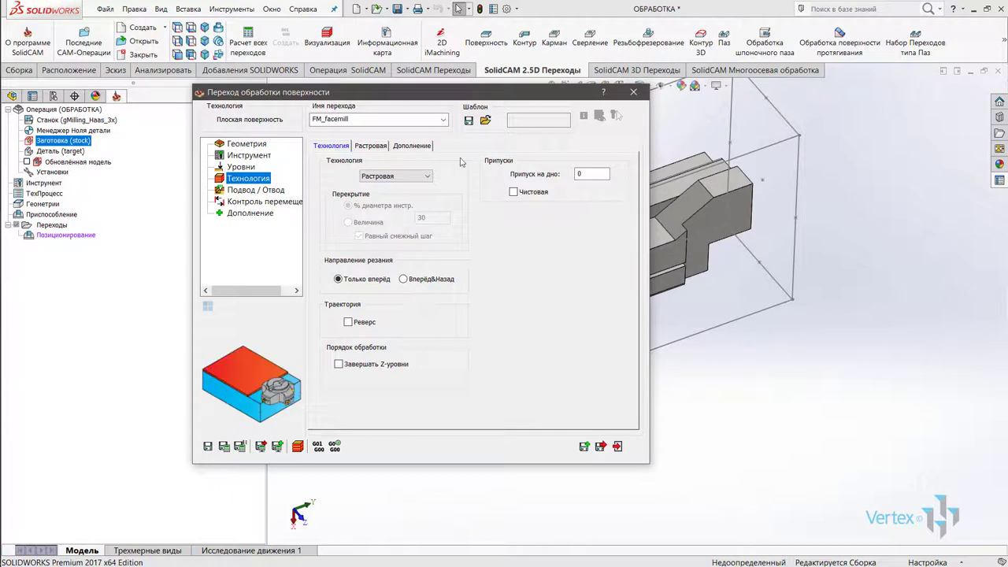
mouse_move(395, 175)
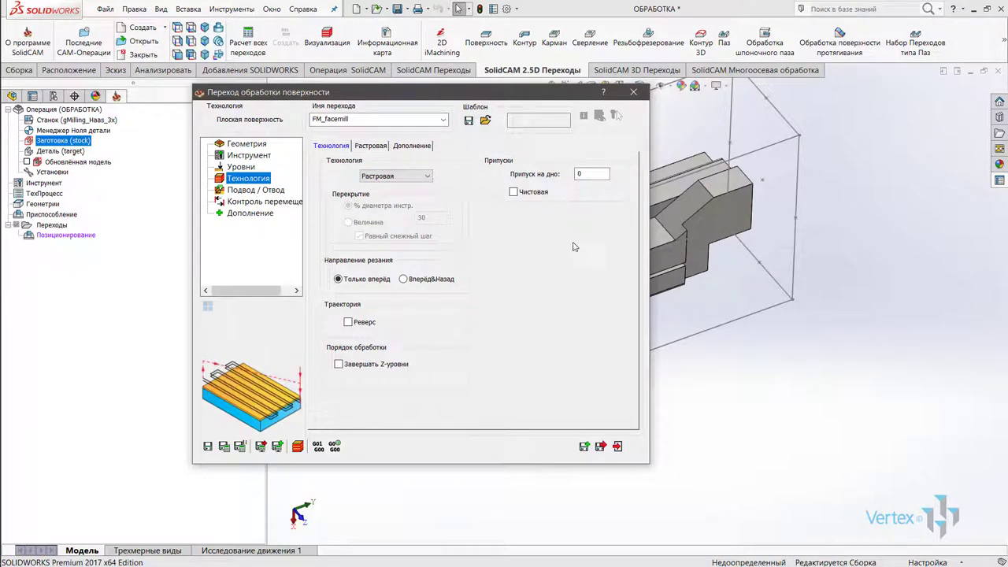
left_click(258, 191)
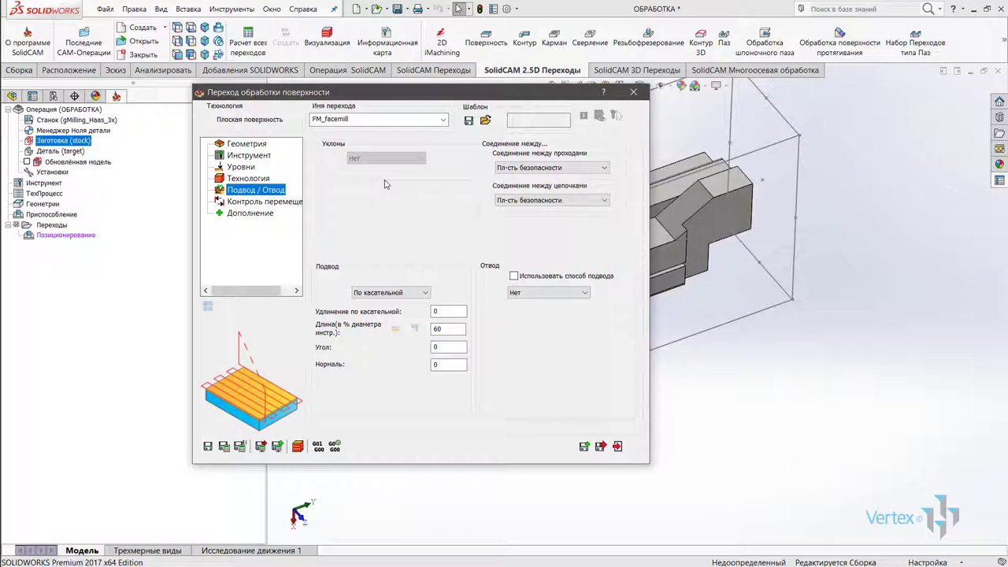
Look over the Контроль перемещений page, then show the Дополнение parameters page.
left_click(291, 205)
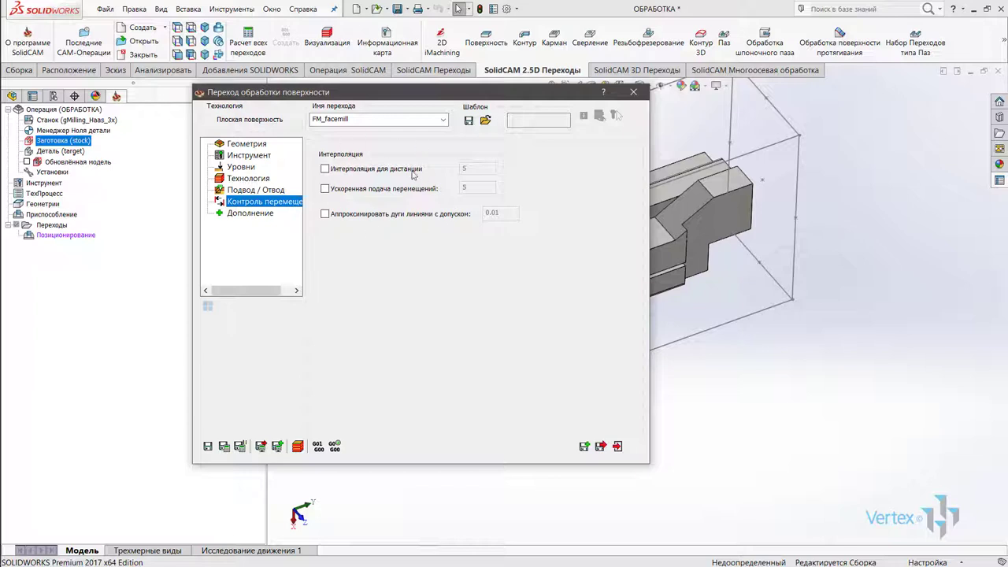
left_click(244, 214)
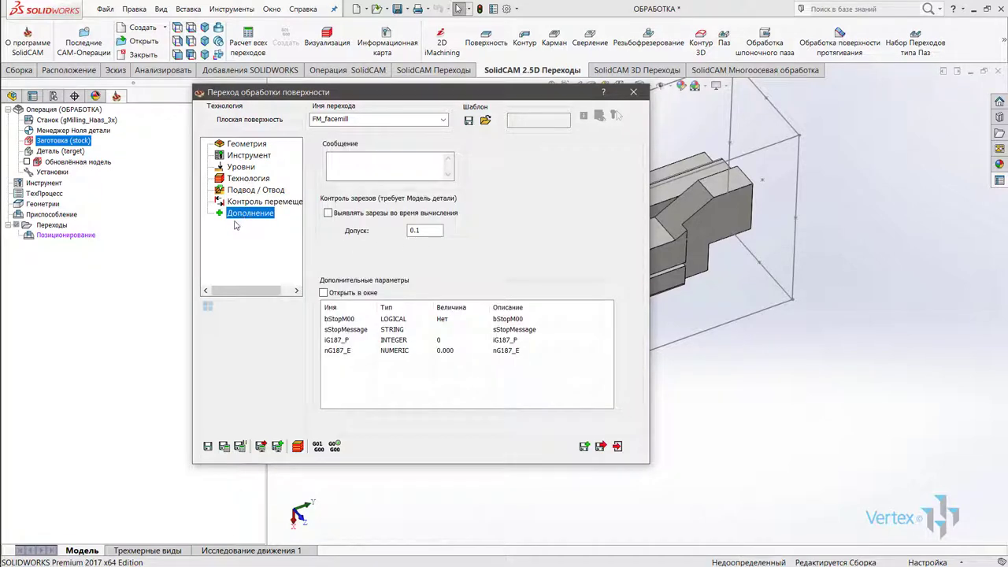